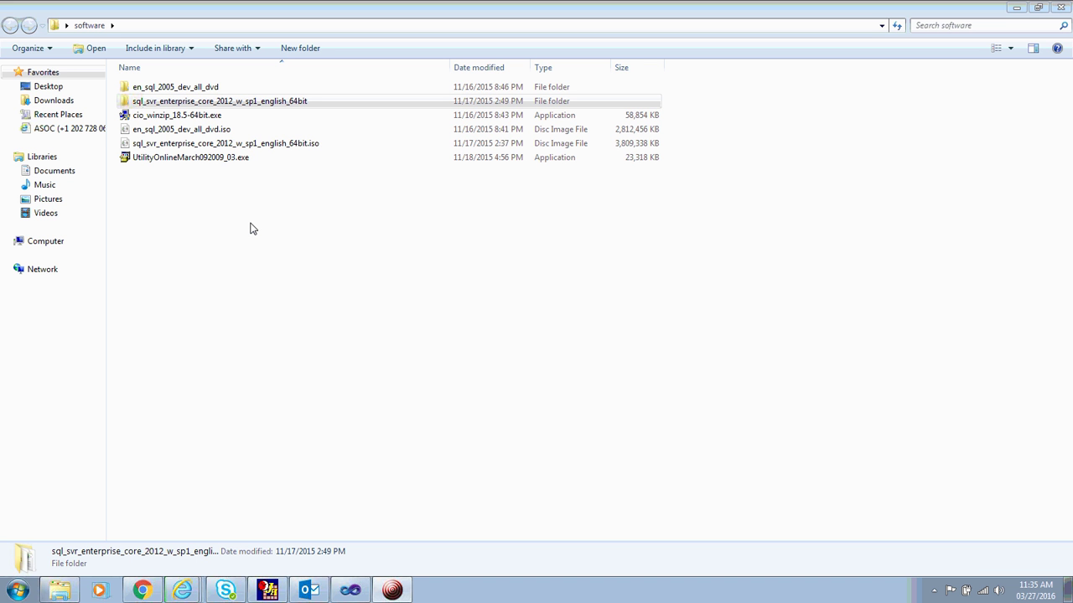
Open the sql_svr_enterprise_core_2012_w_sp1_english_64bit folder in Windows Explorer.
left_click(199, 107)
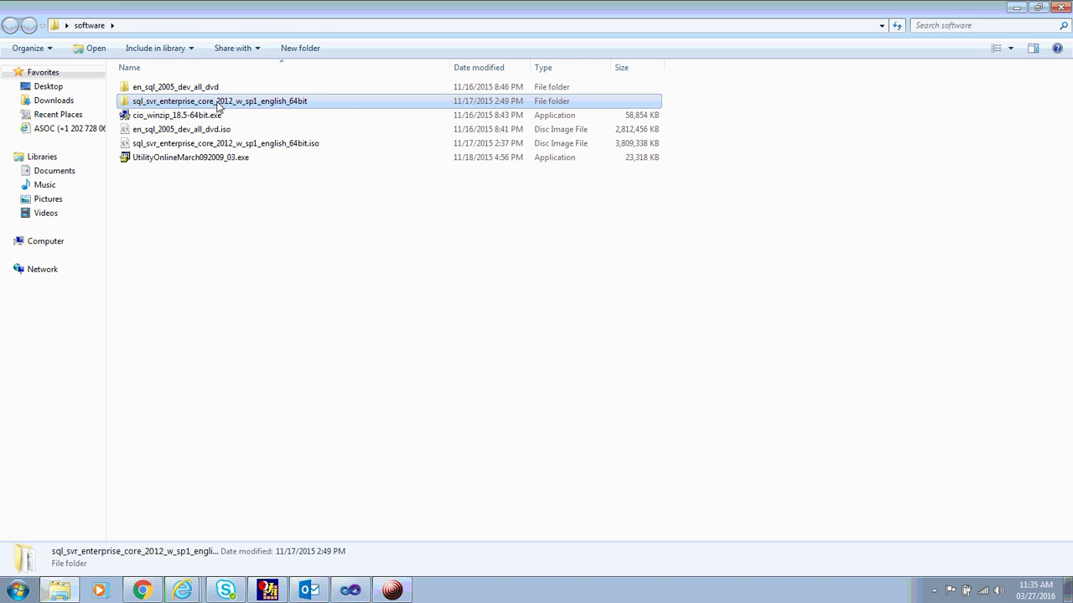
double_click(218, 104)
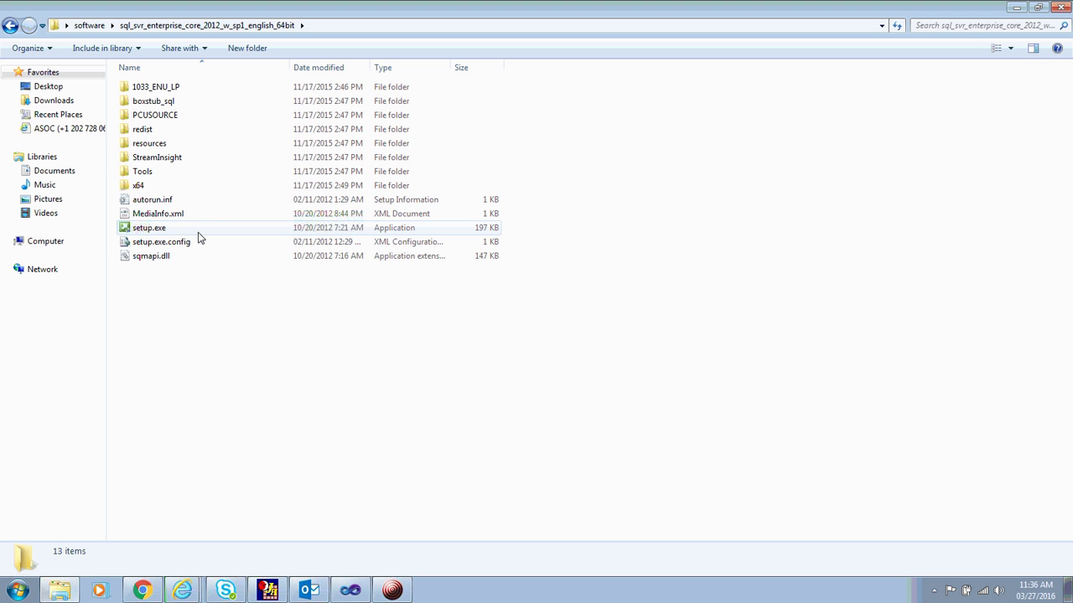
Glance inside the redist folder, then run setup.exe from the SP1 folder and minimise Explorer.
double_click(167, 132)
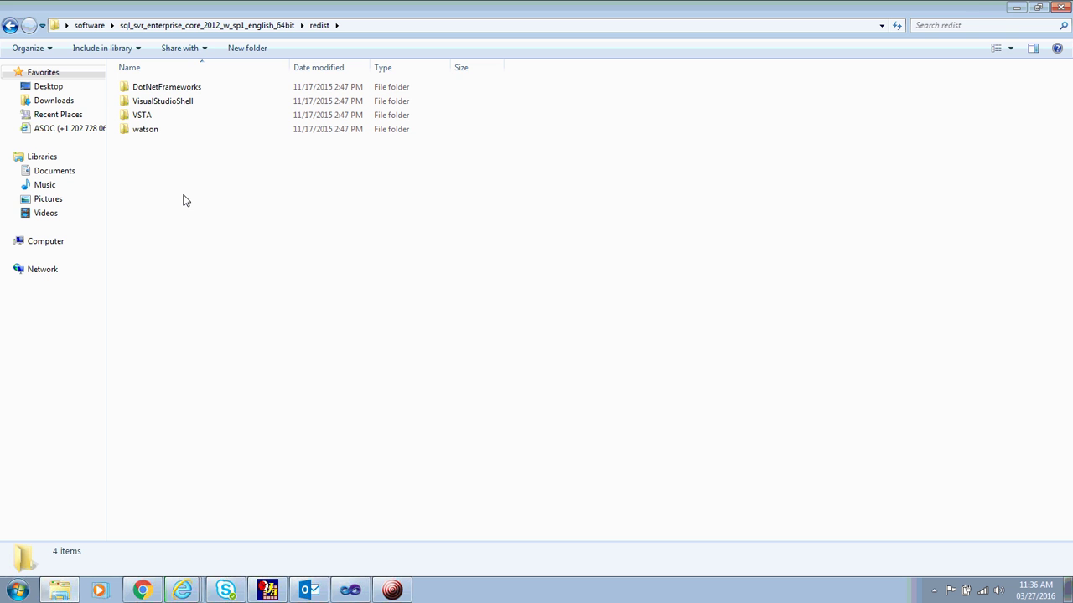
left_click(223, 93)
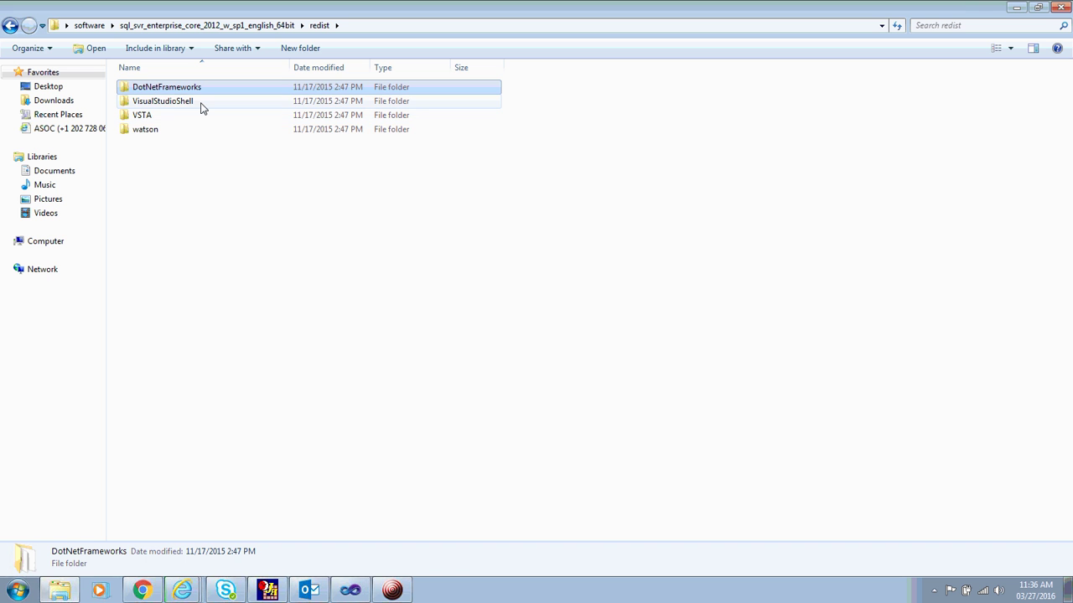
key("BackSpace")
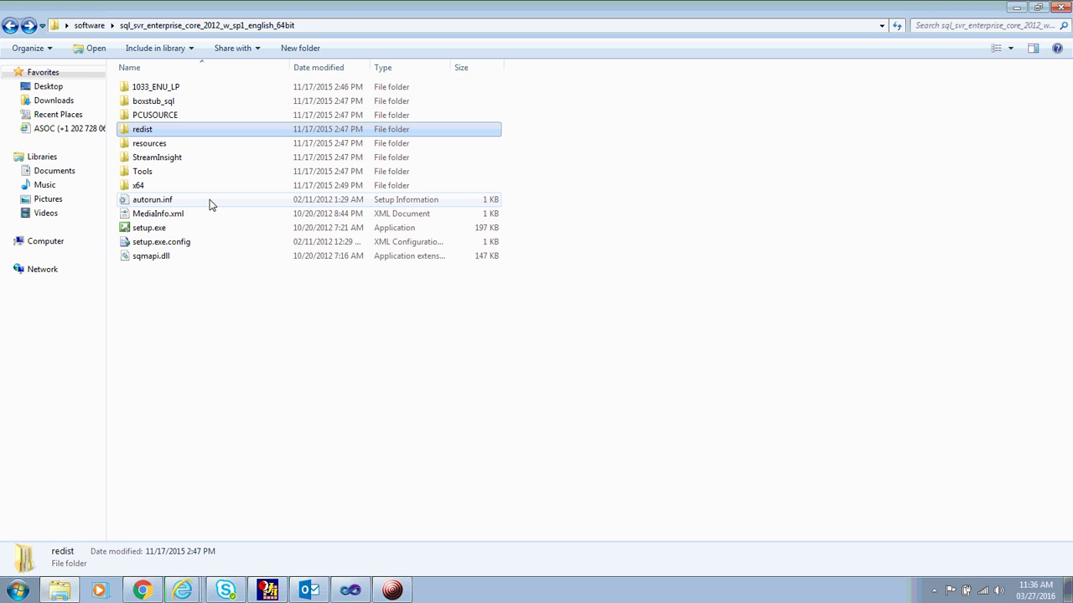
left_click(153, 231)
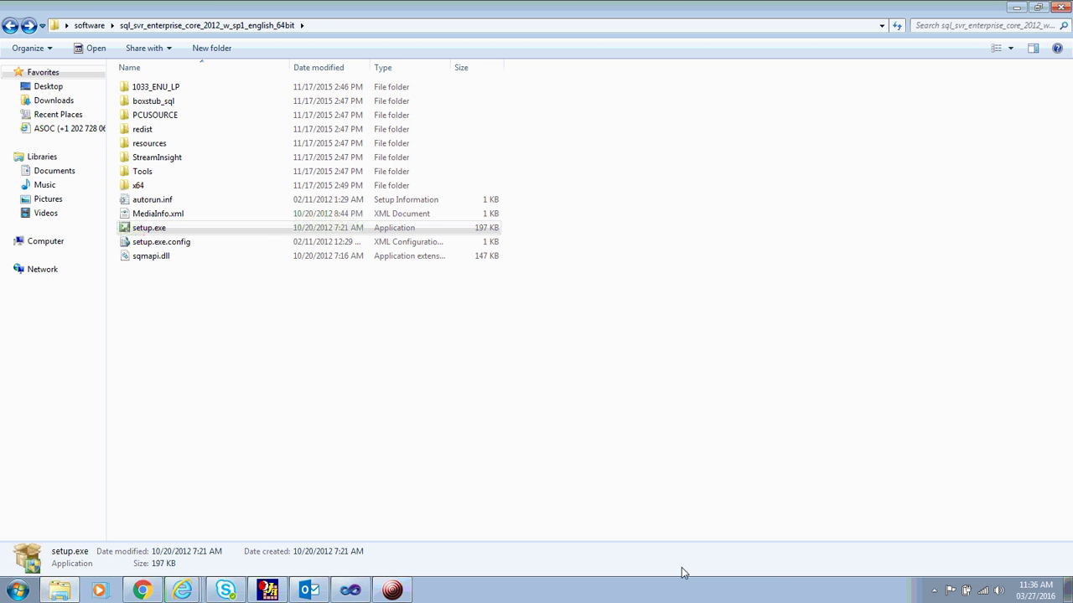
left_click(1069, 590)
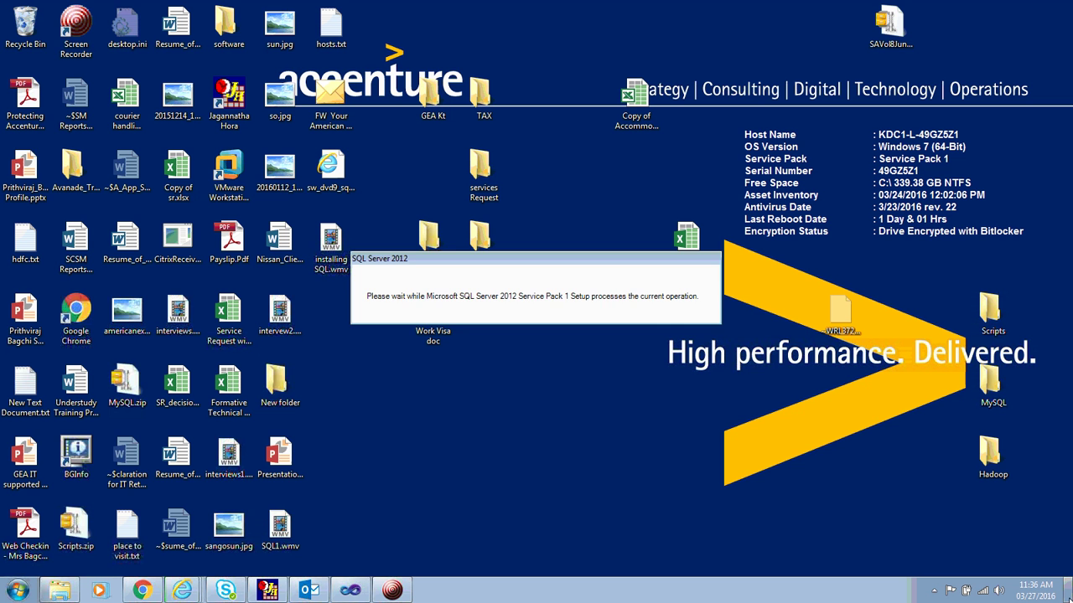
Restore the Installation Center to a smaller window centred on screen.
left_click(1069, 590)
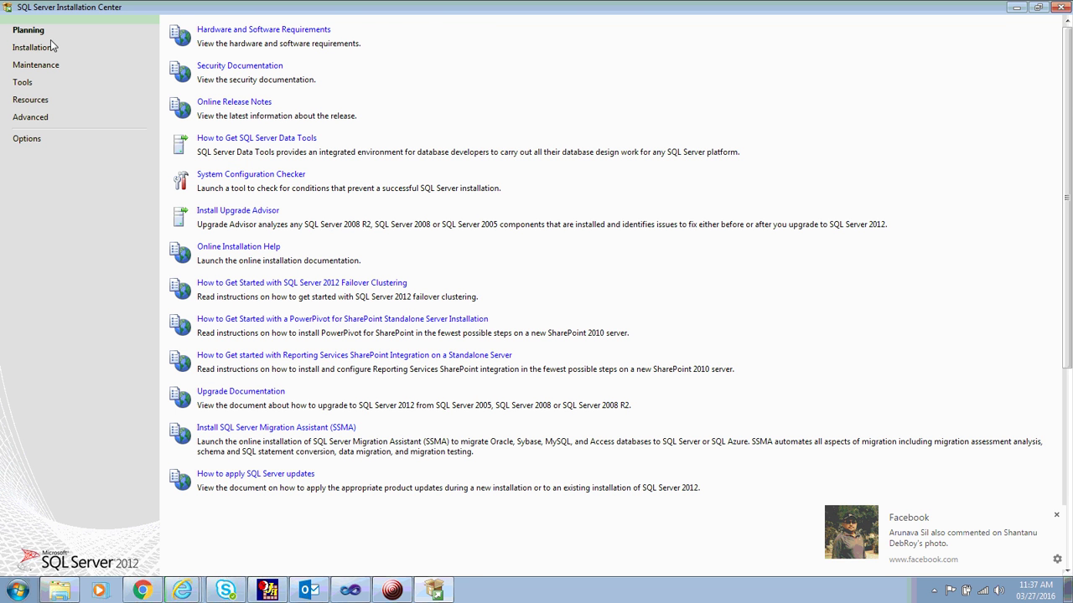
double_click(375, 8)
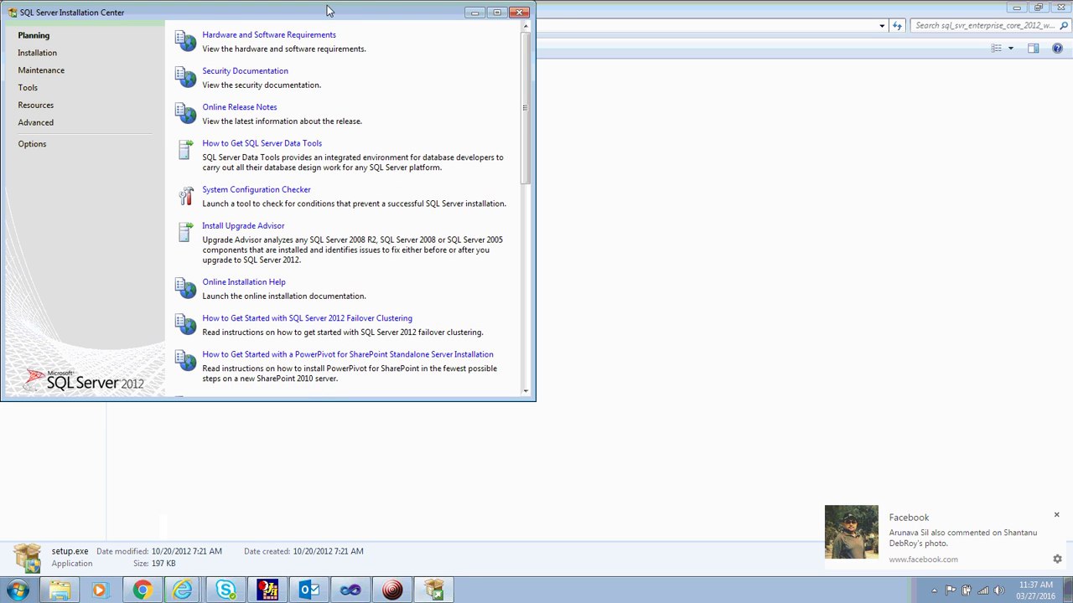
left_click_drag(328, 13, 598, 69)
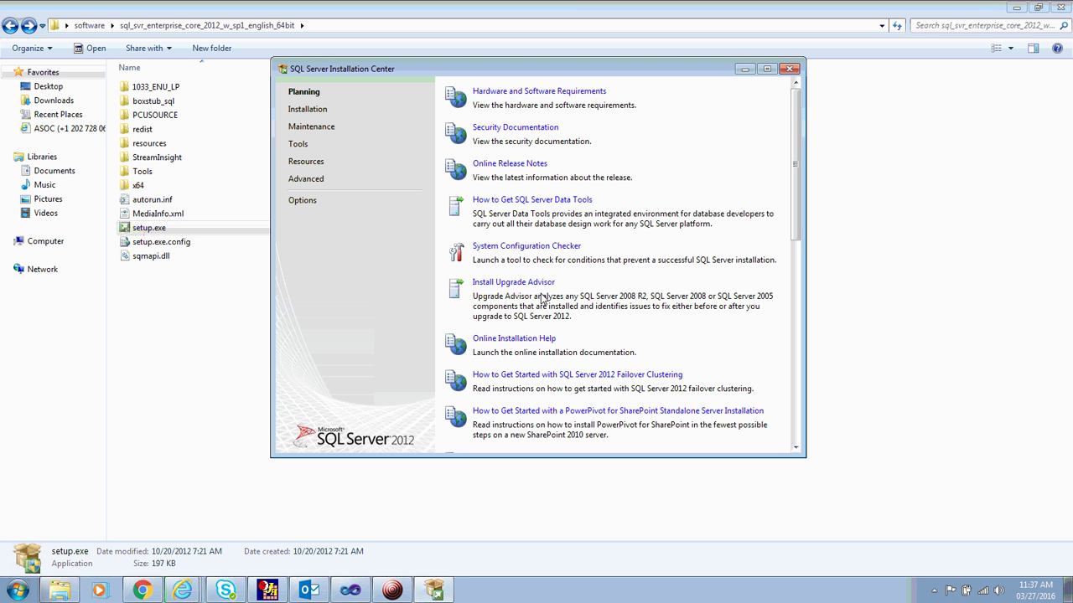
Browse the Installation, Maintenance, Resources and Advanced pages, ending back on Installation.
left_click(323, 111)
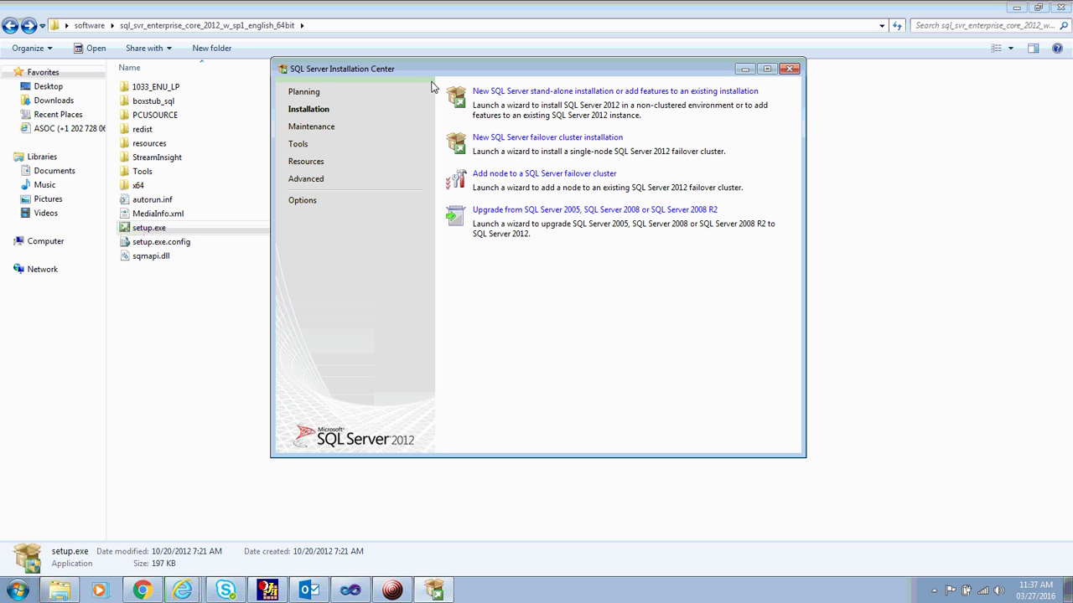
left_click(322, 129)
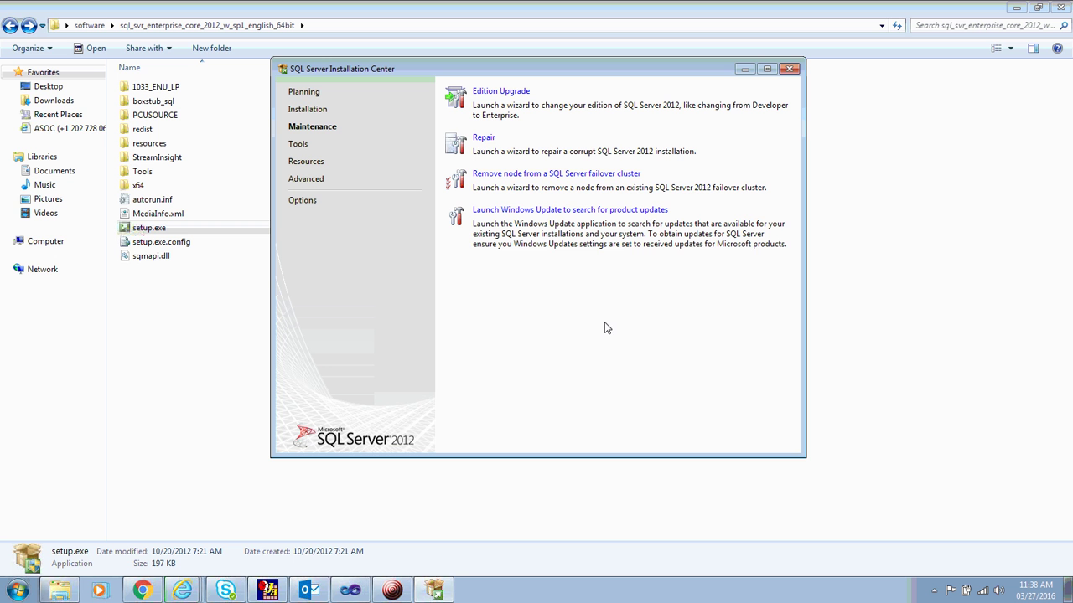
left_click(319, 112)
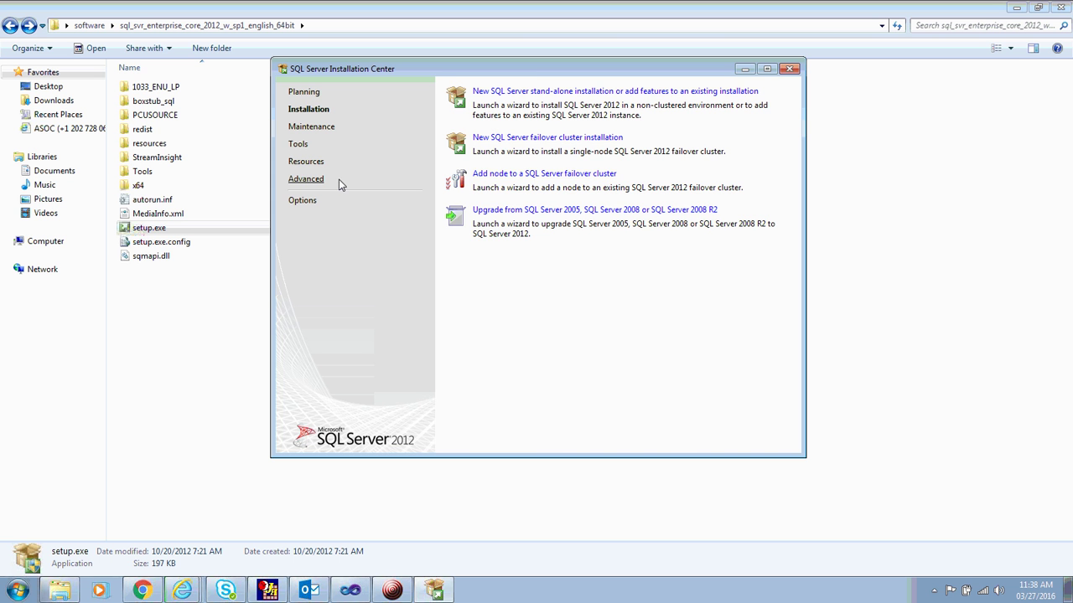
left_click(299, 164)
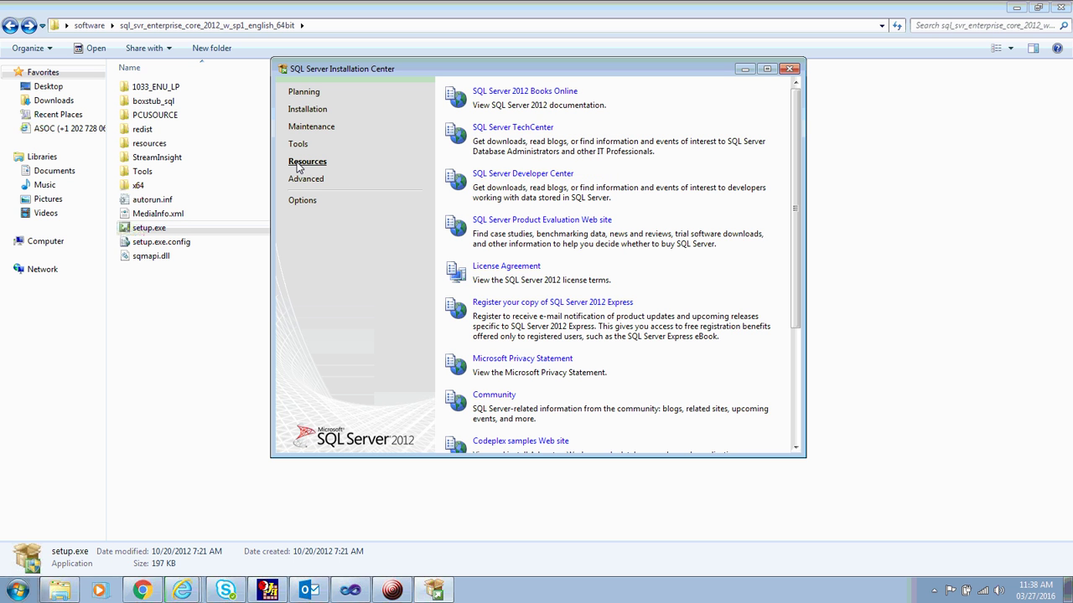
left_click(307, 181)
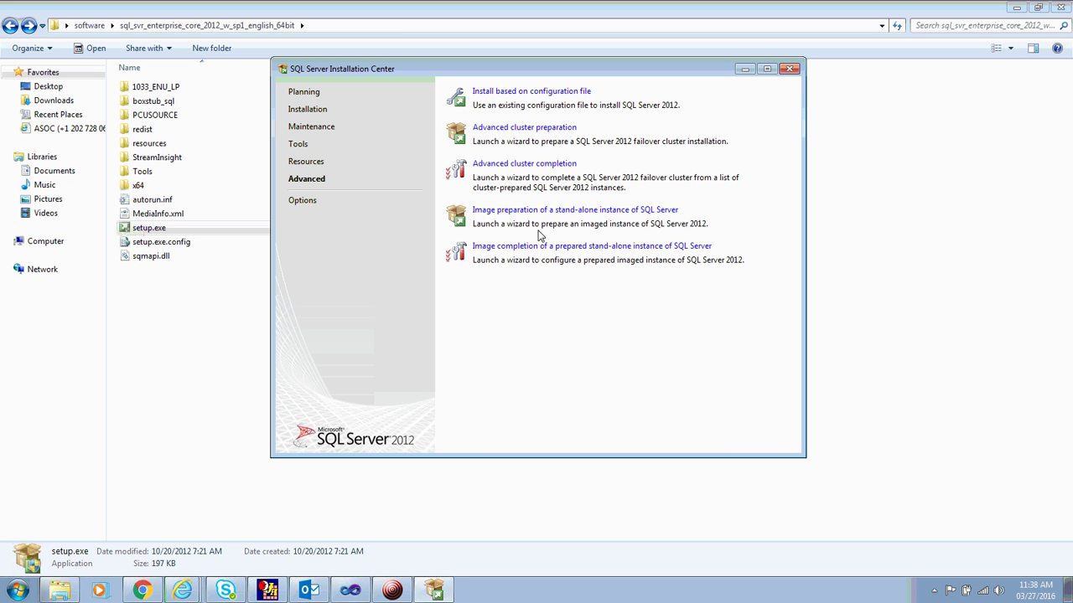
left_click(308, 109)
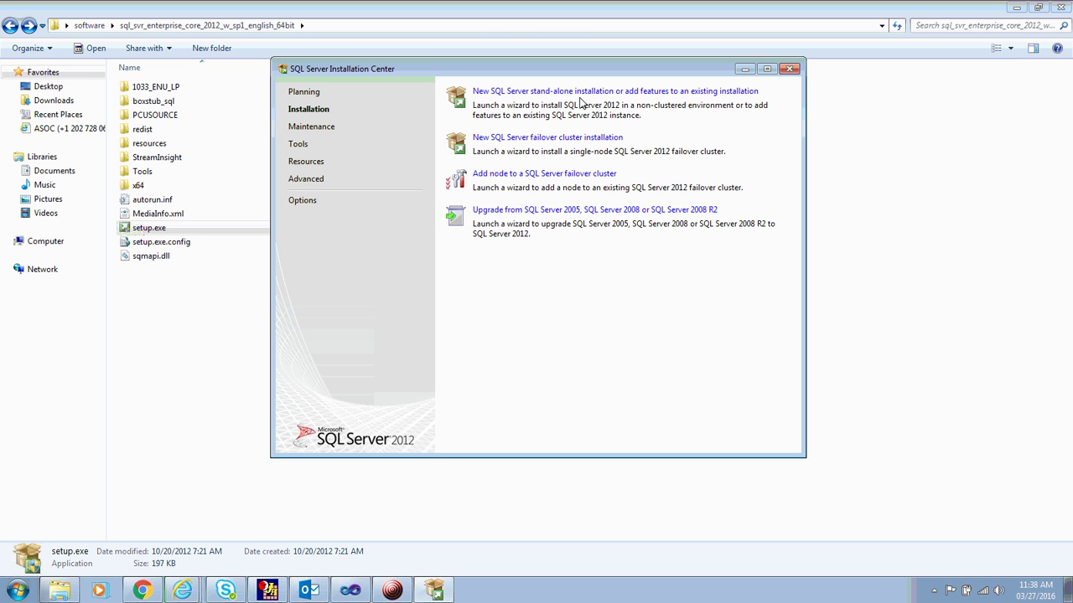
Start a new stand-alone SQL Server installation and allow setup.exe to run.
left_click(574, 92)
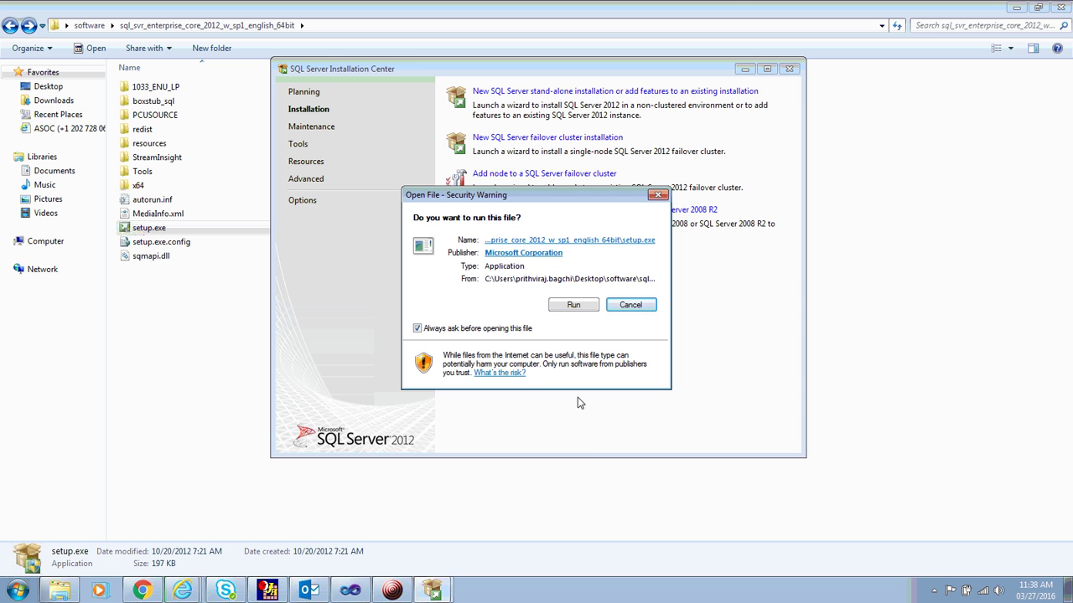
left_click(574, 305)
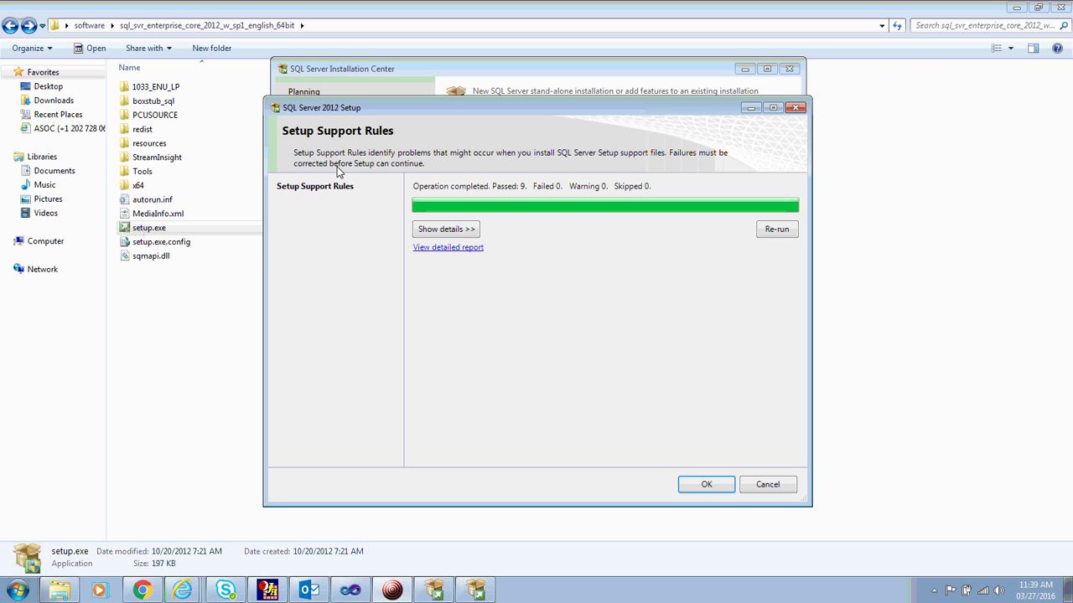
Show the support rule details and detailed report, then accept the passed rules.
left_click(467, 235)
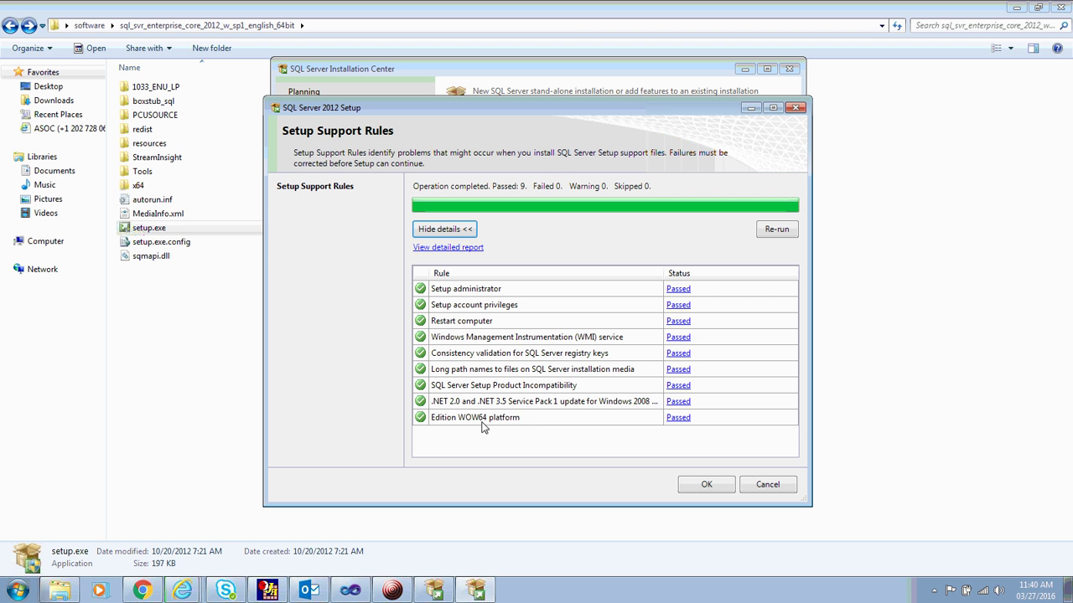
left_click(457, 248)
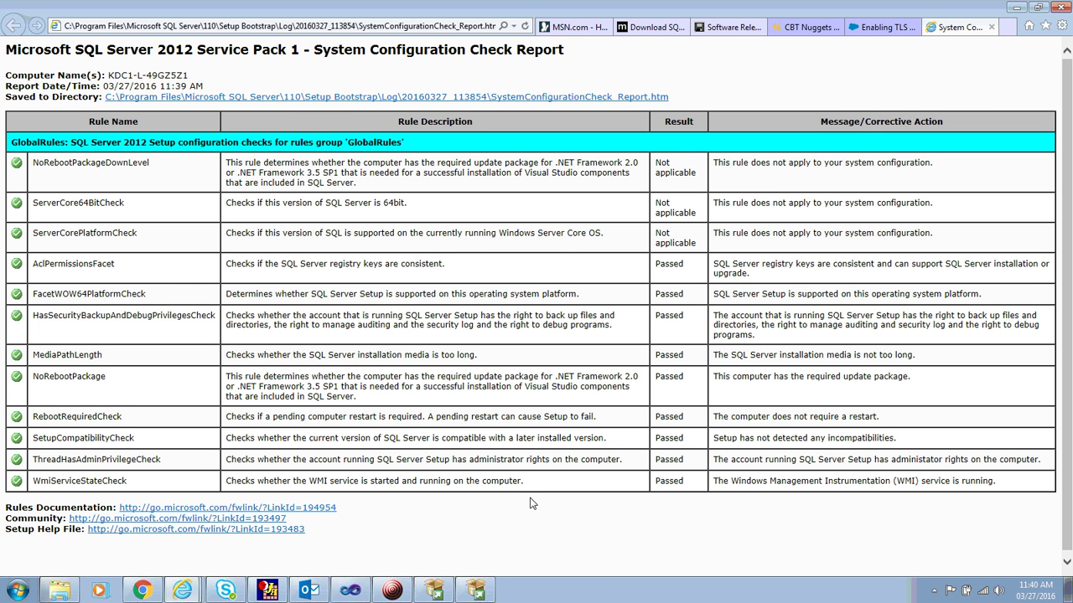
left_click(475, 592)
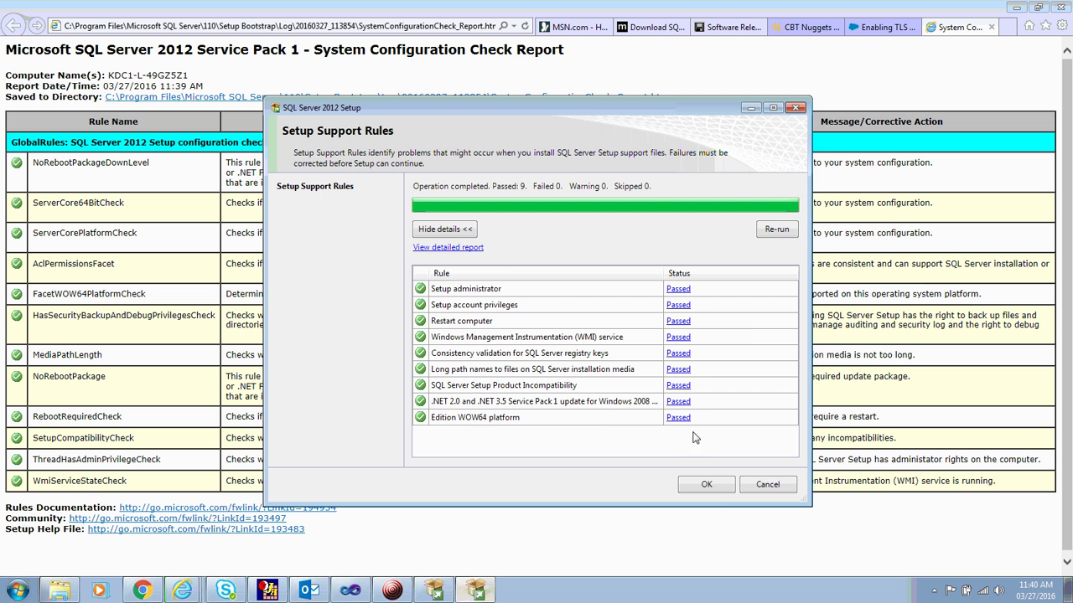
left_click(708, 485)
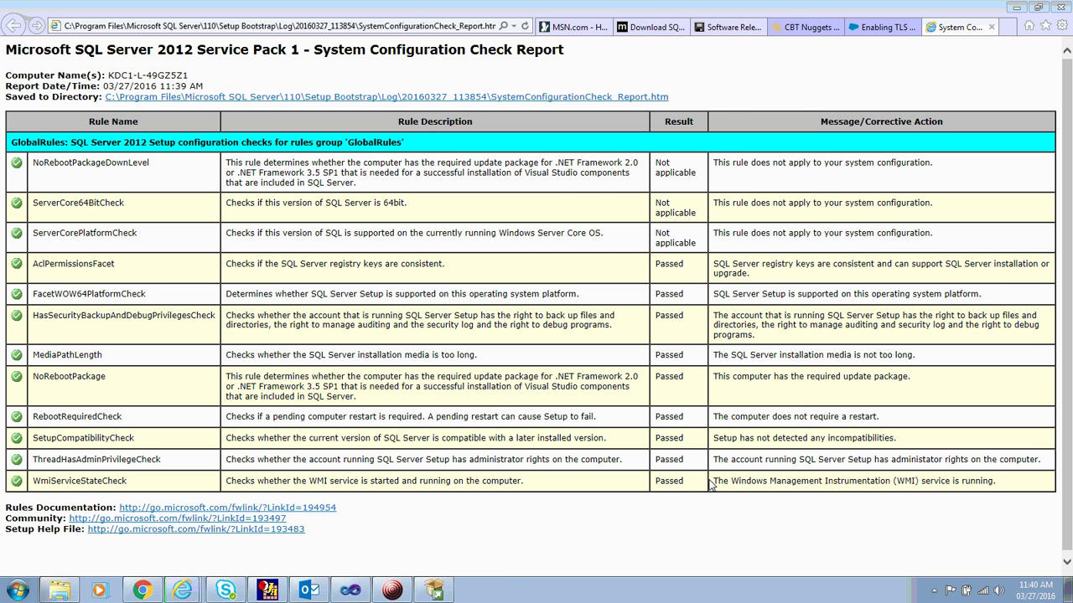
left_click(435, 591)
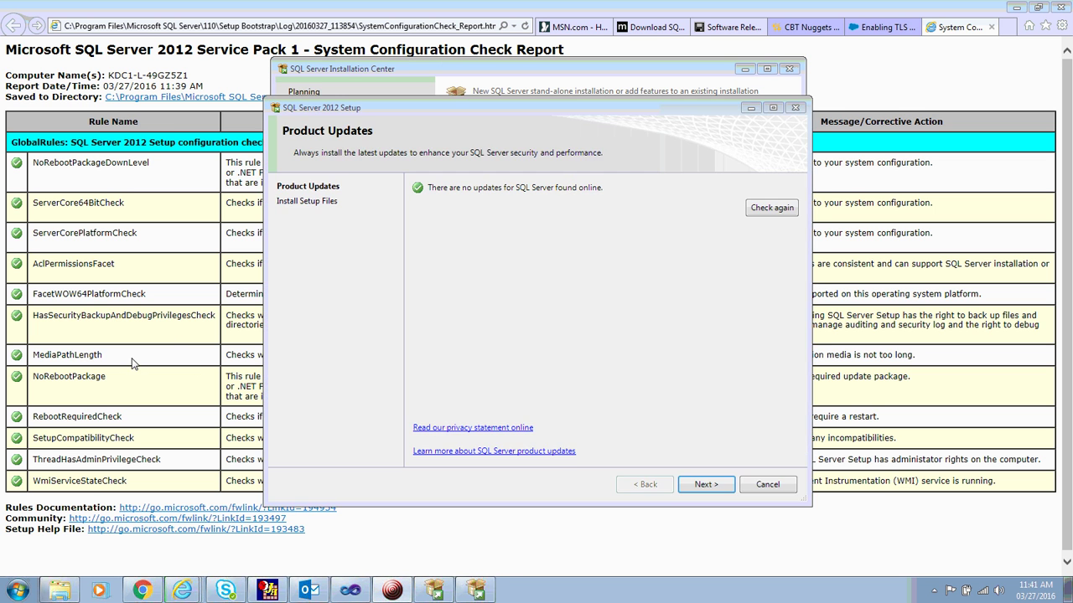
Activate the setup wizard and continue on to install the setup files.
left_click(506, 226)
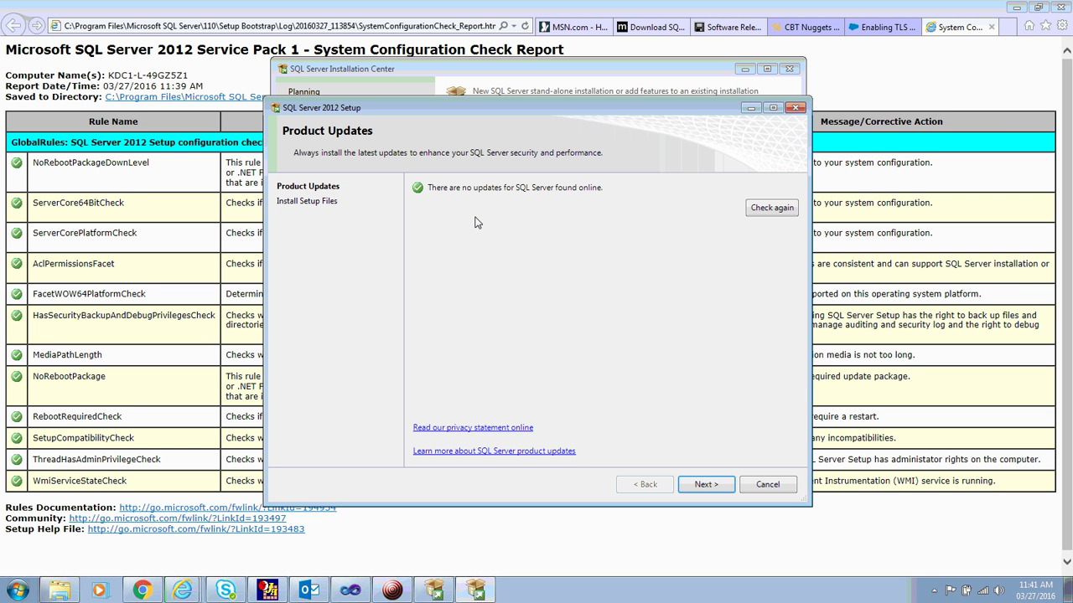
left_click(705, 485)
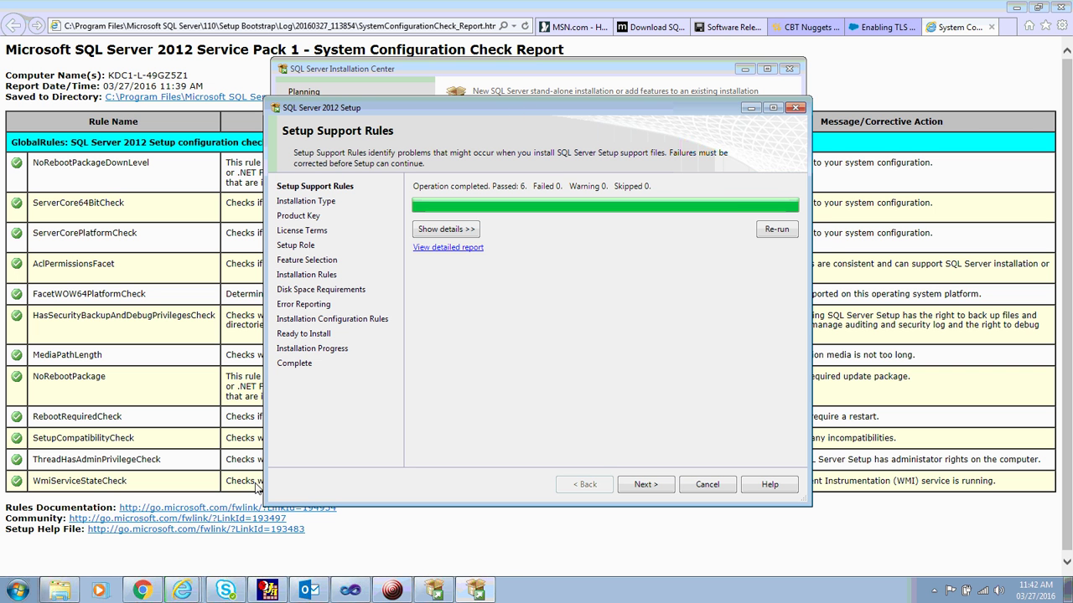
View the full configuration check report, then continue to the installation type choice.
left_click(368, 541)
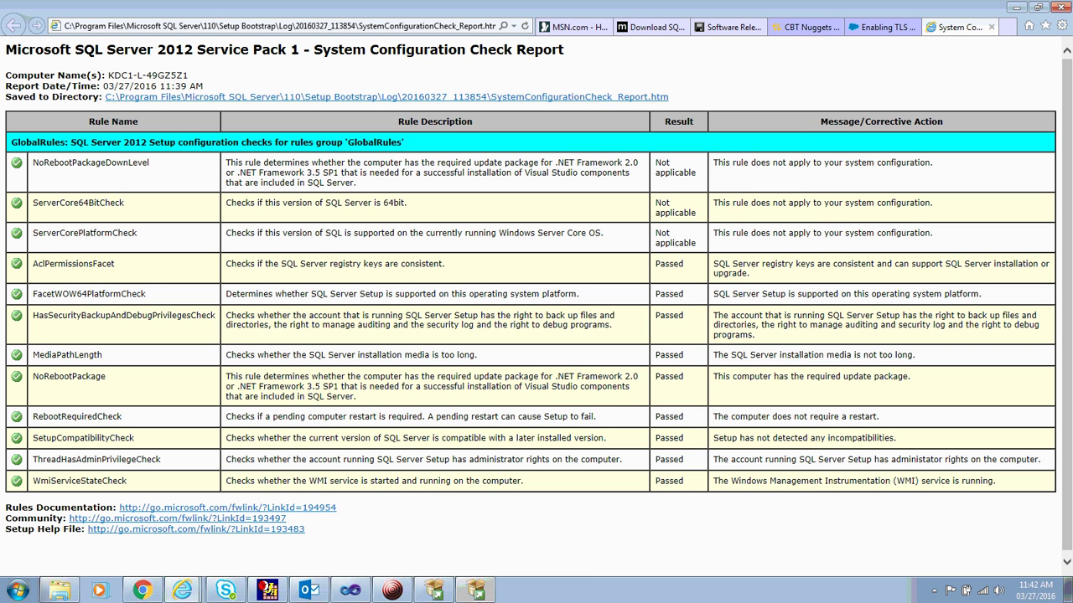
left_click(476, 591)
left_click(428, 592)
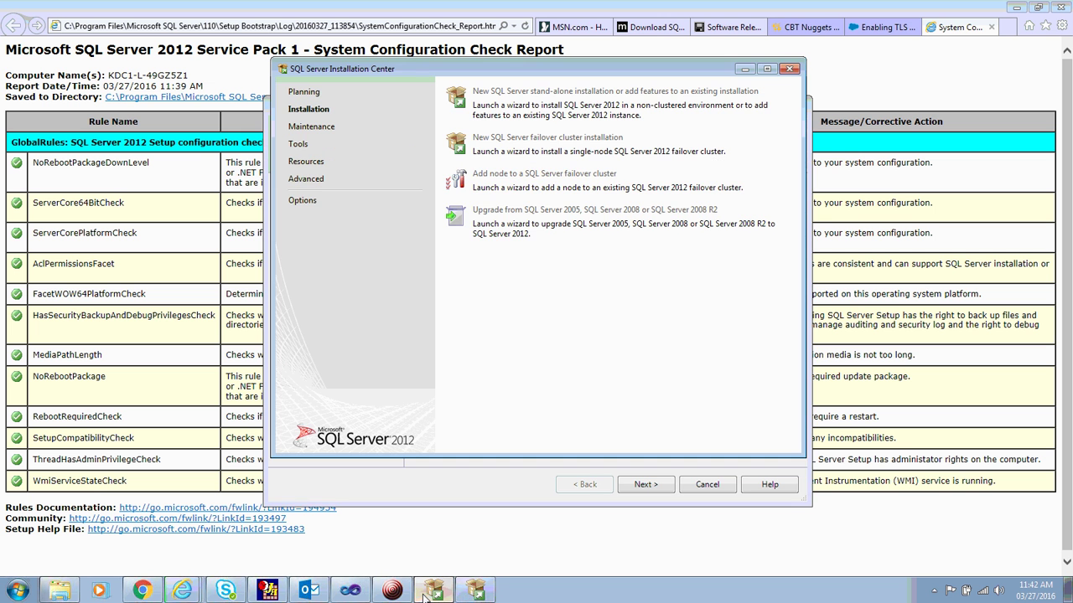
left_click(476, 591)
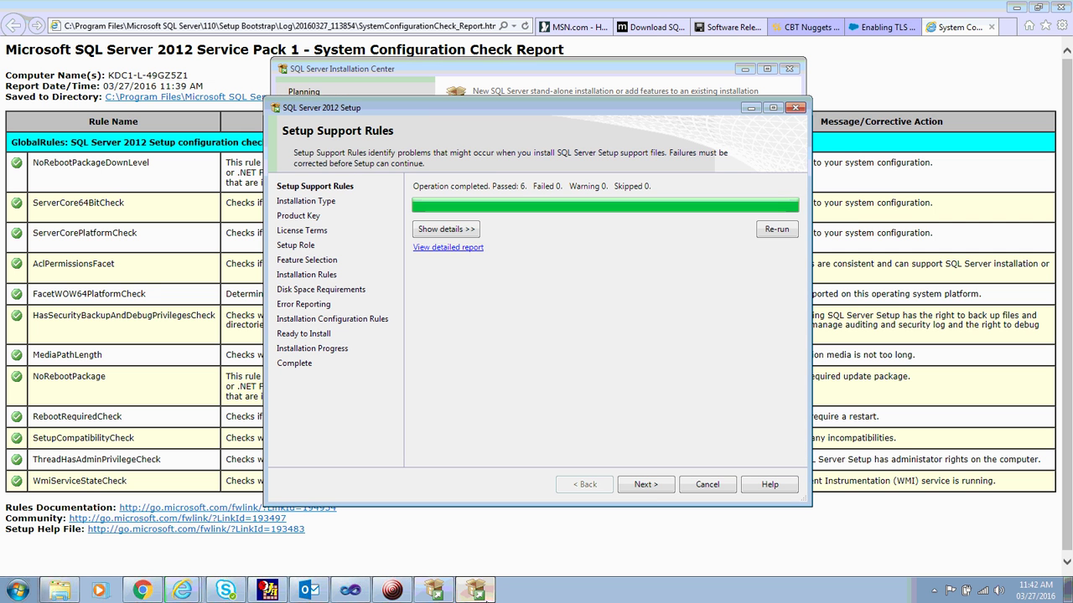
left_click(661, 485)
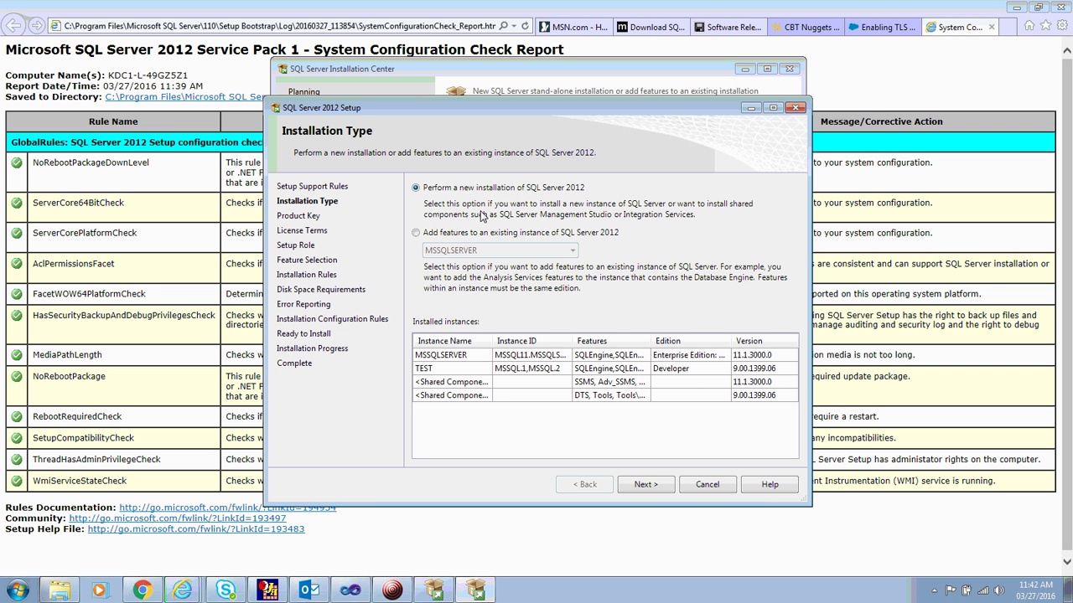
Choose a new SQL Server 2012 installation instead of adding features to MSSQLSERVER, passing Product Key.
left_click(416, 234)
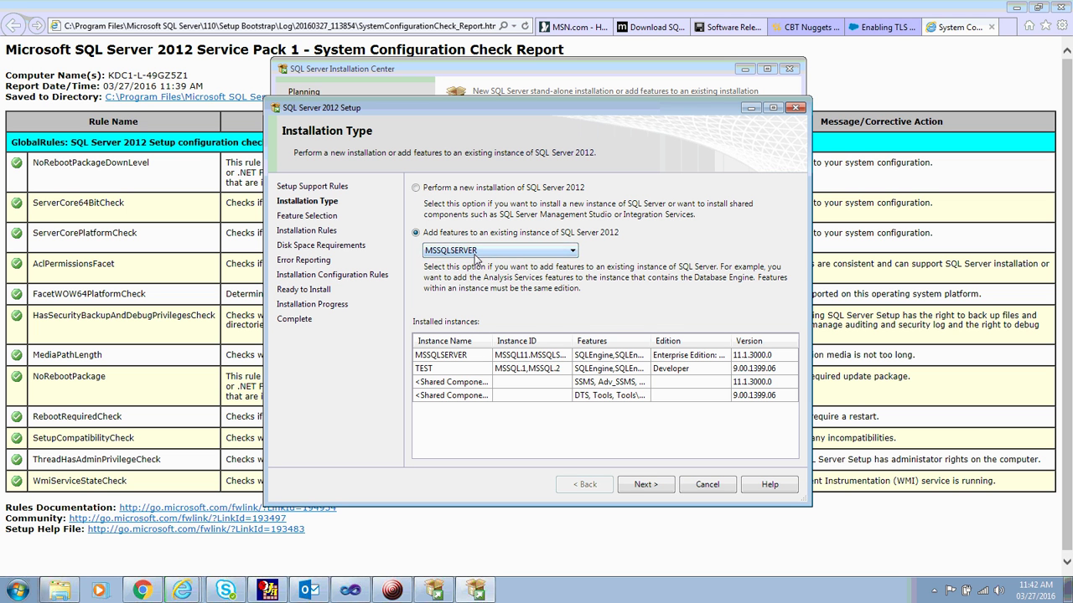
left_click(475, 256)
left_click(475, 262)
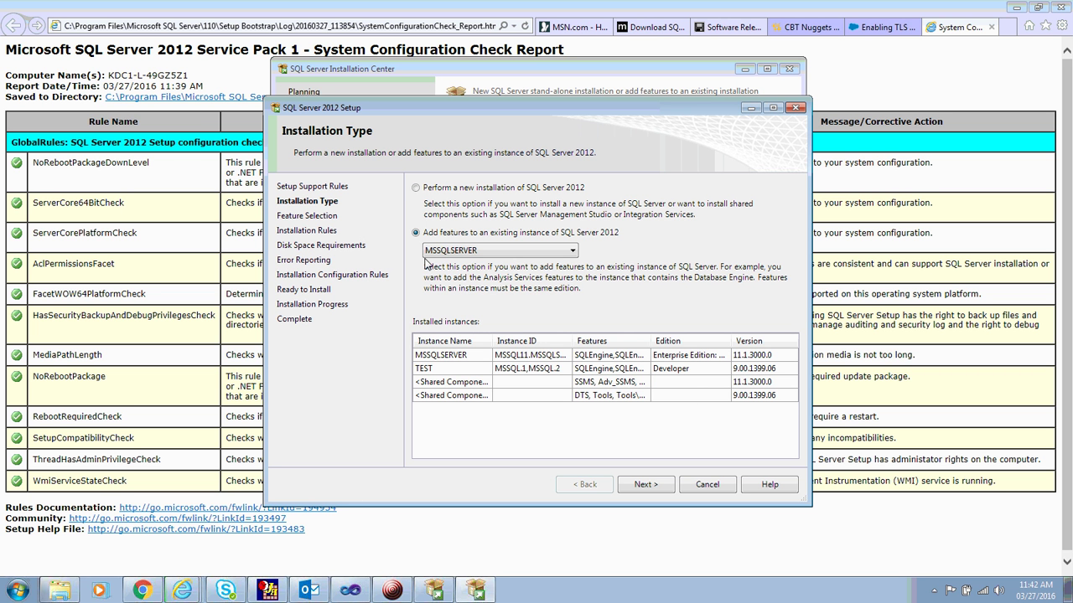
left_click(501, 193)
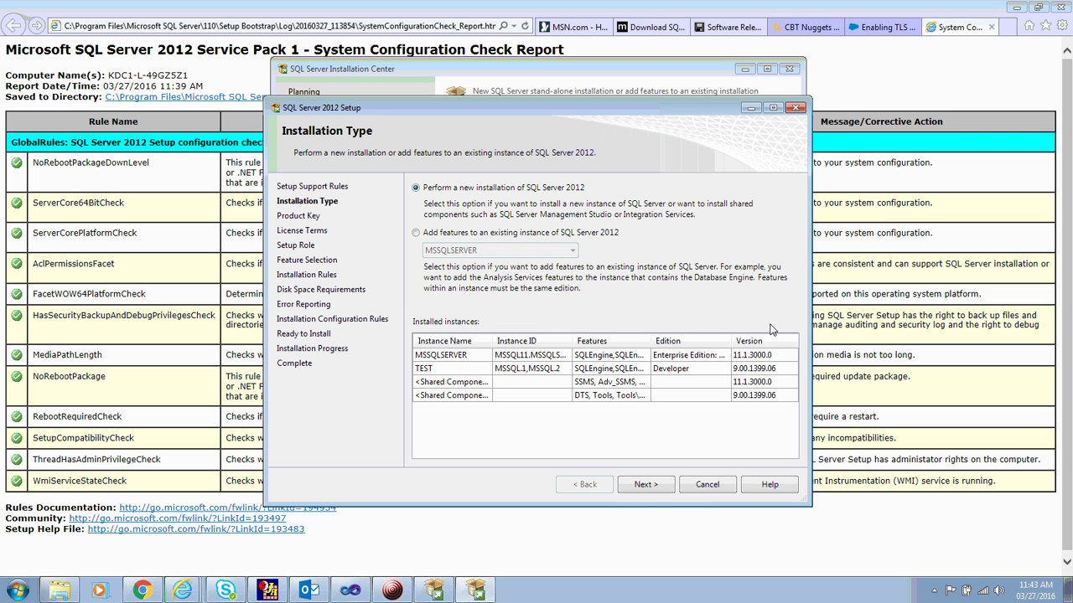
left_click(659, 485)
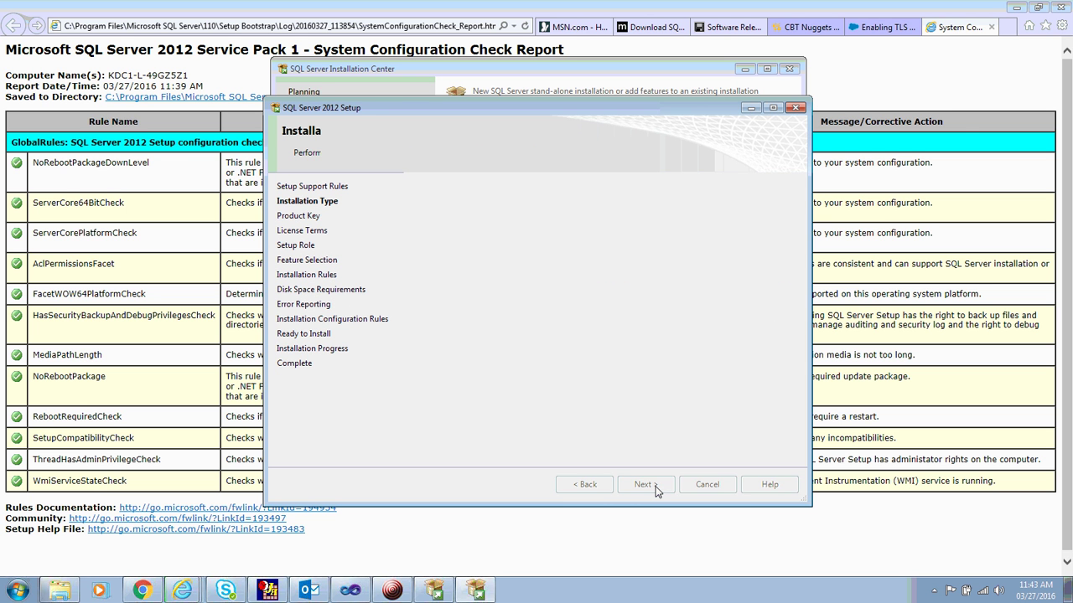
left_click(656, 489)
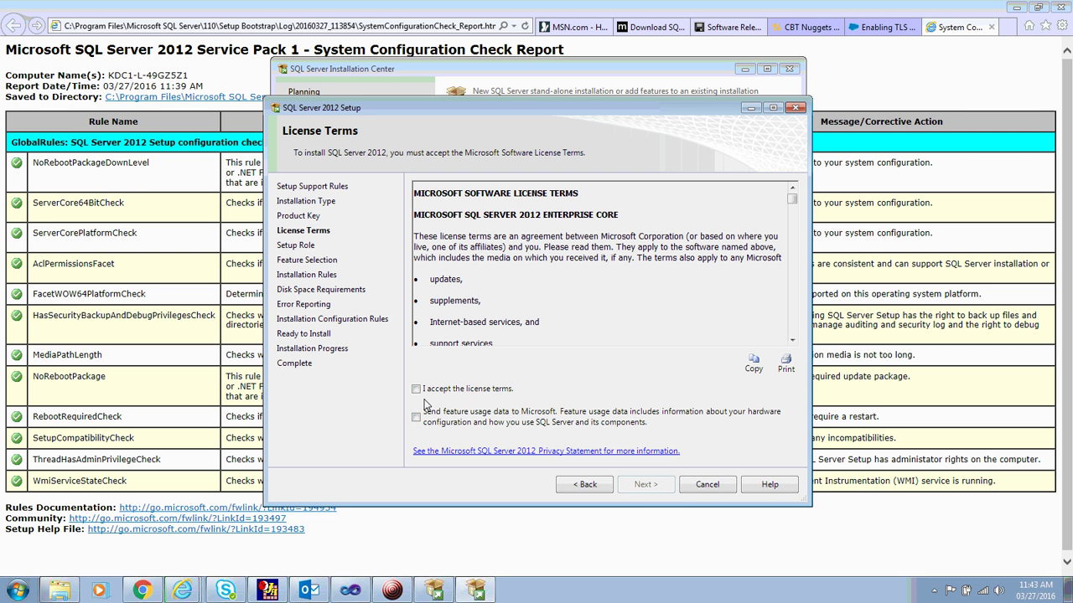
Accept the license terms and select SQL Server Feature Installation as the setup role.
left_click(416, 389)
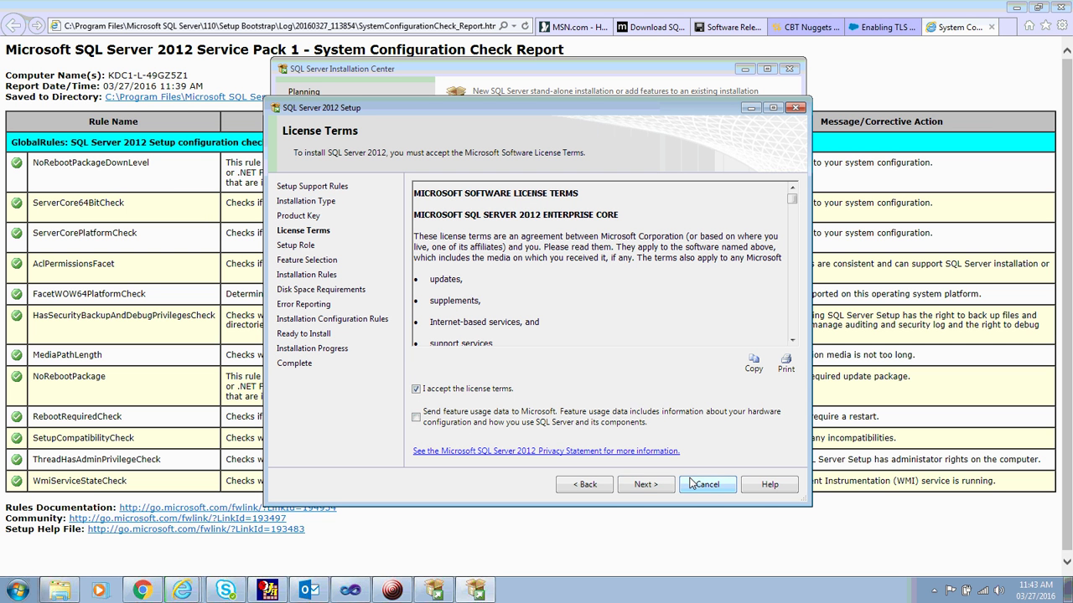
left_click(641, 491)
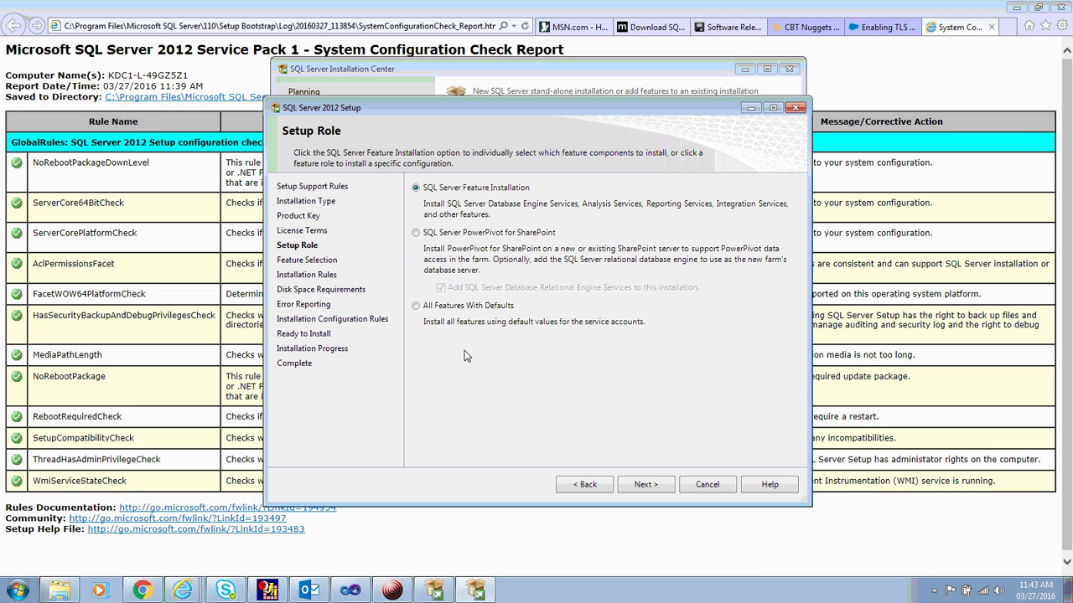
left_click(416, 235)
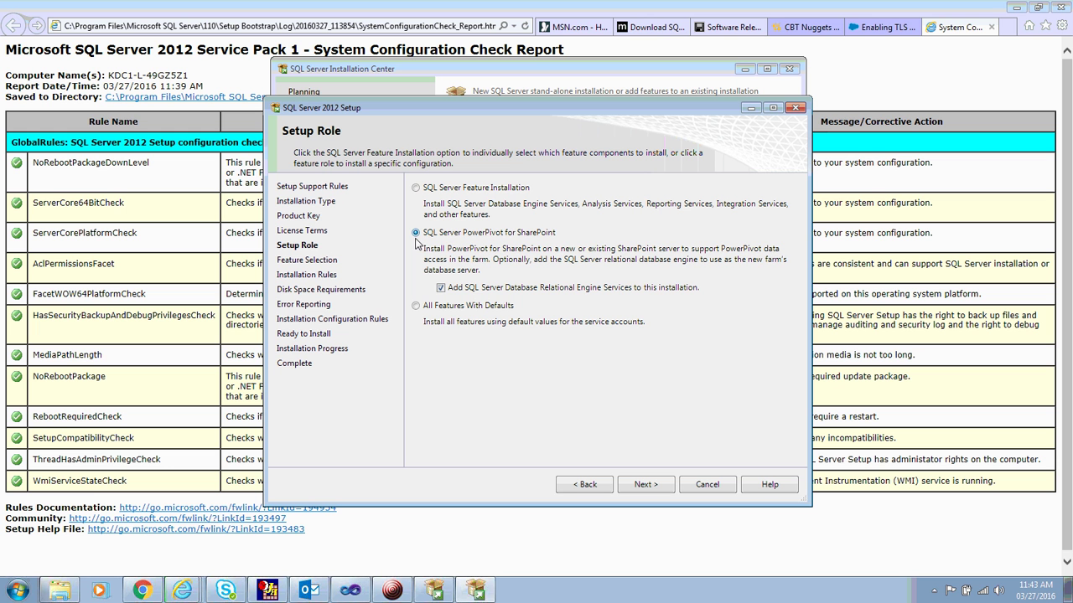
left_click(443, 307)
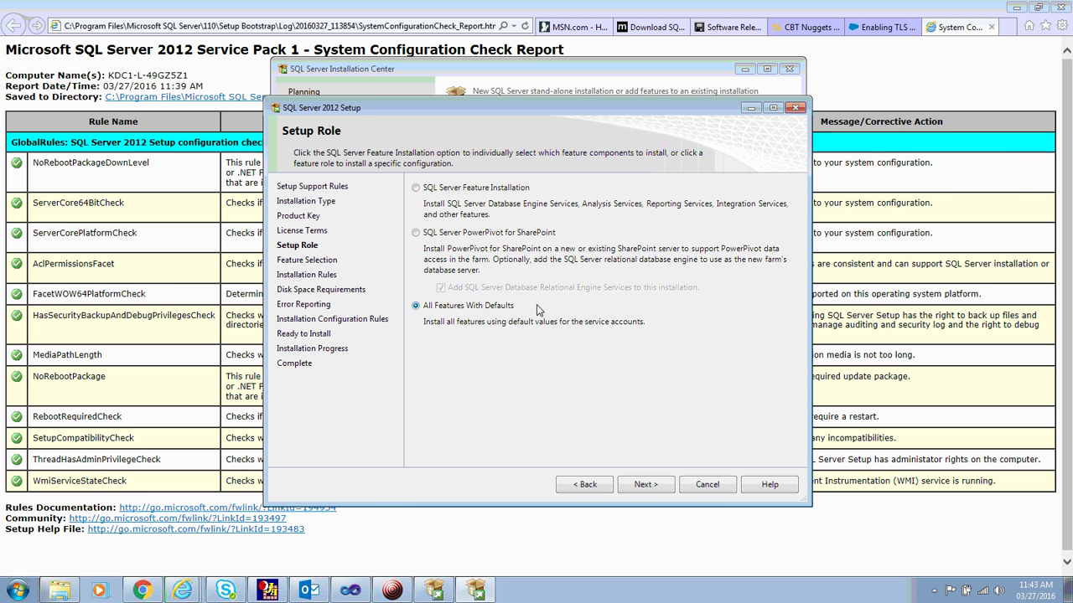
left_click(435, 188)
Select all features, then exclude Reporting Services - Native, Analysis Services and the SharePoint Add-in.
left_click(642, 485)
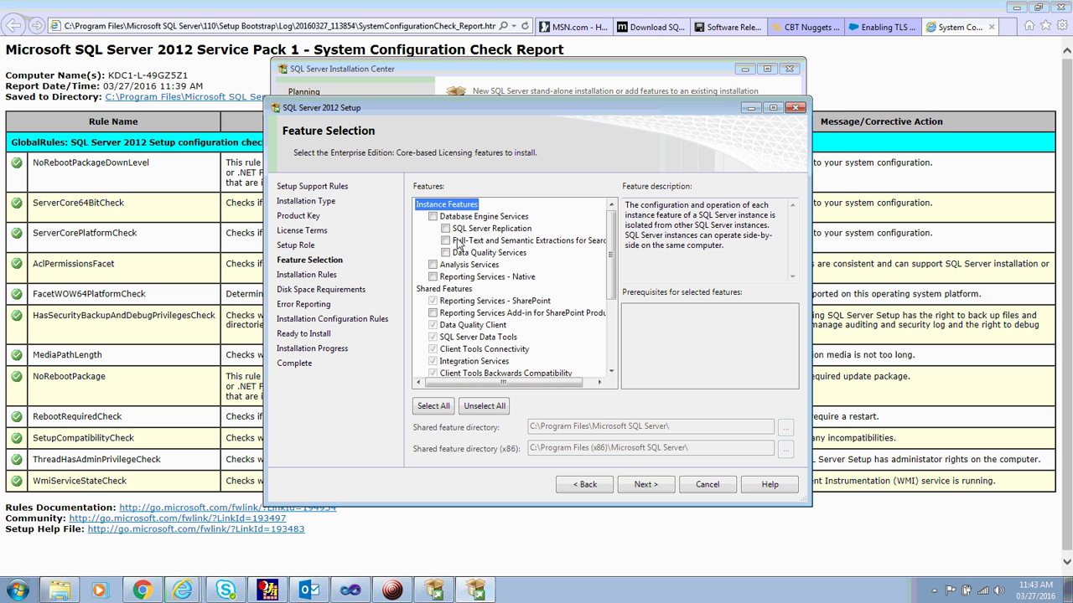
left_click(430, 408)
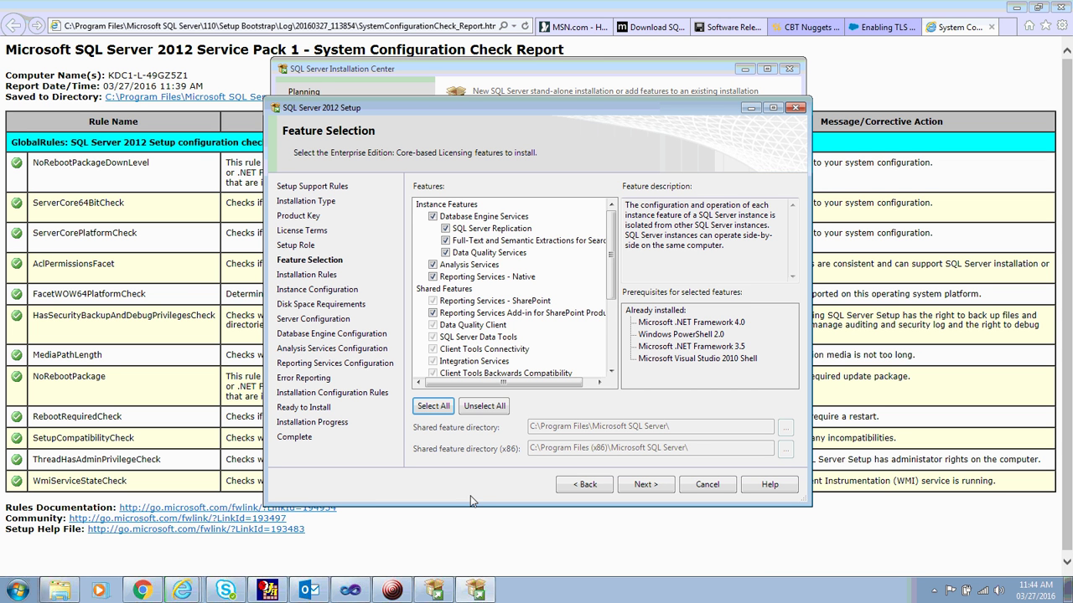
left_click(432, 277)
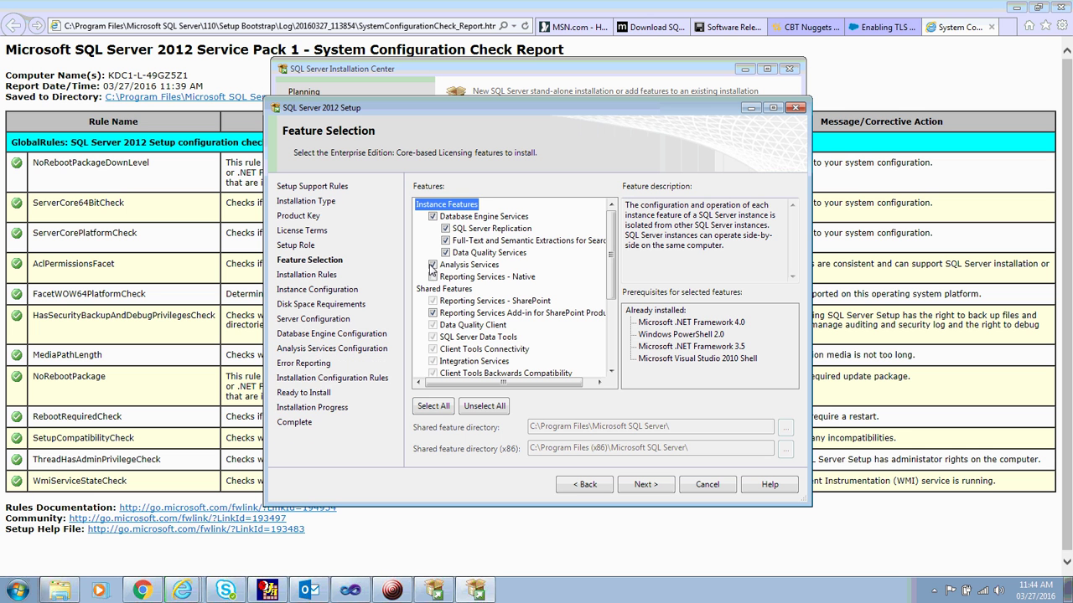
left_click(432, 264)
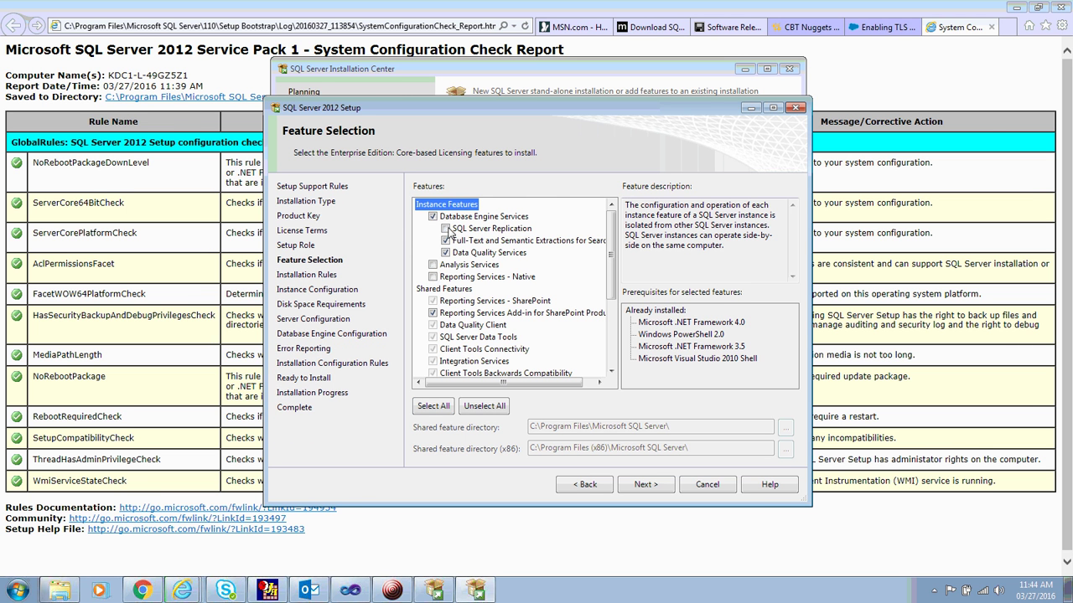
left_click(431, 313)
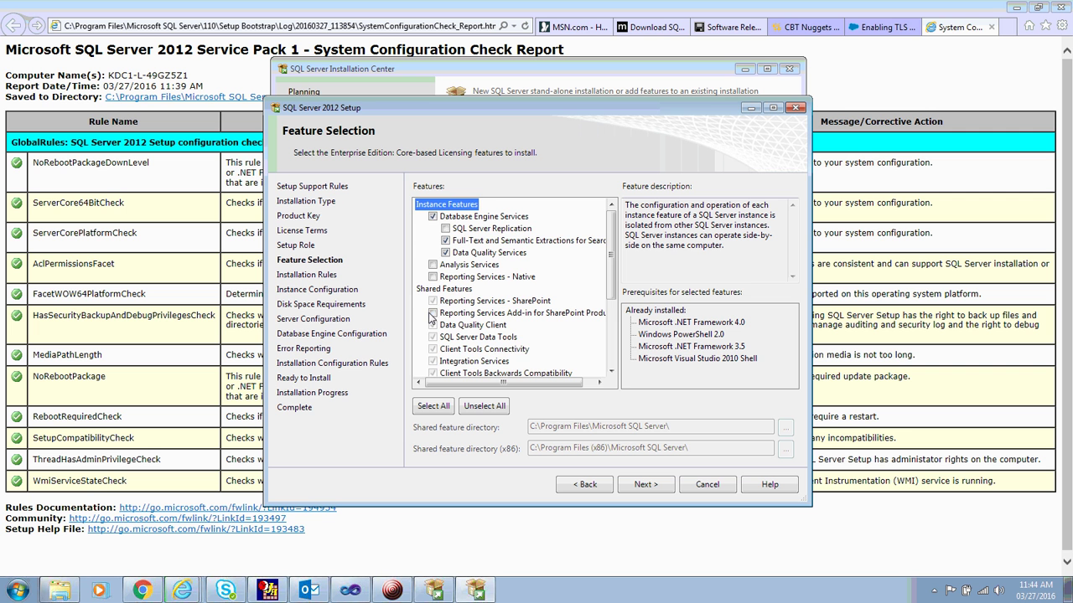
left_click(610, 348)
left_click_drag(610, 347, 614, 266)
Confirm the feature selection and continue once the installation rules pass, reaching Instance Configuration.
left_click(654, 491)
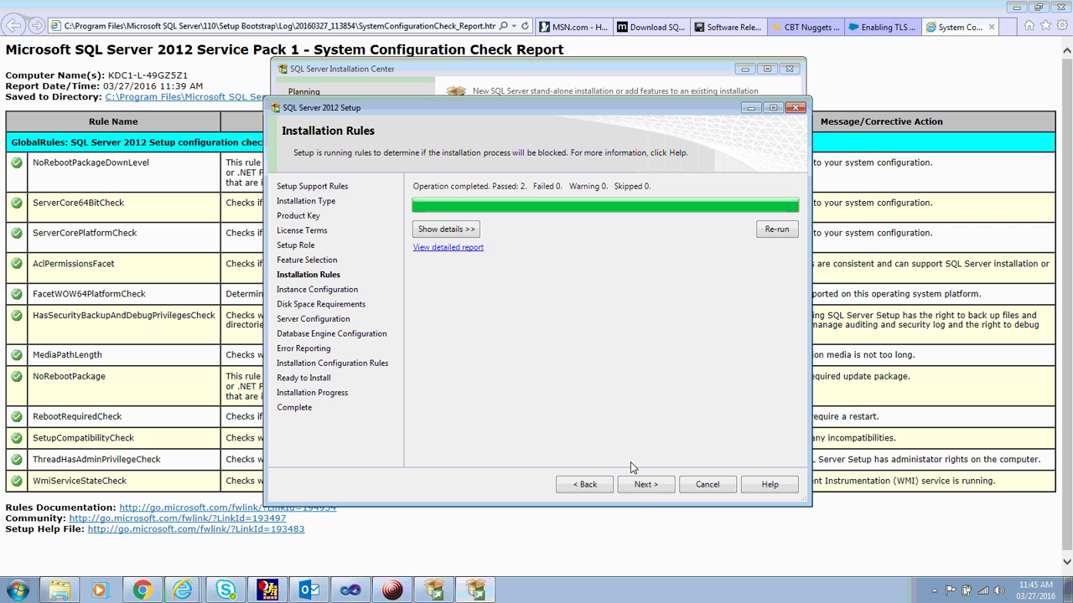
left_click(646, 485)
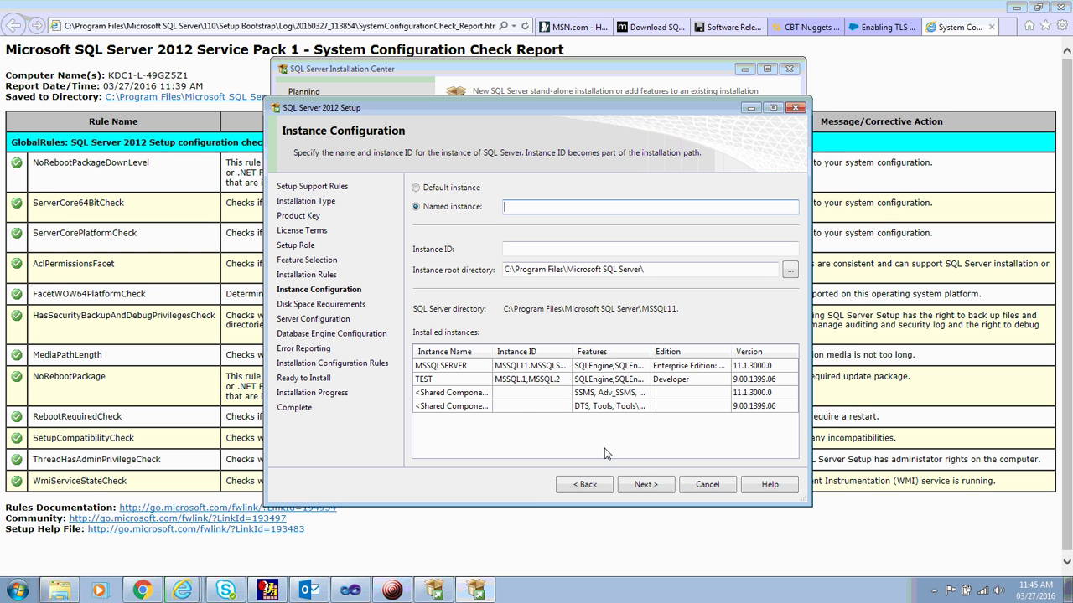
Try the default instance and dismiss the instance-name-in-use error.
left_click(436, 194)
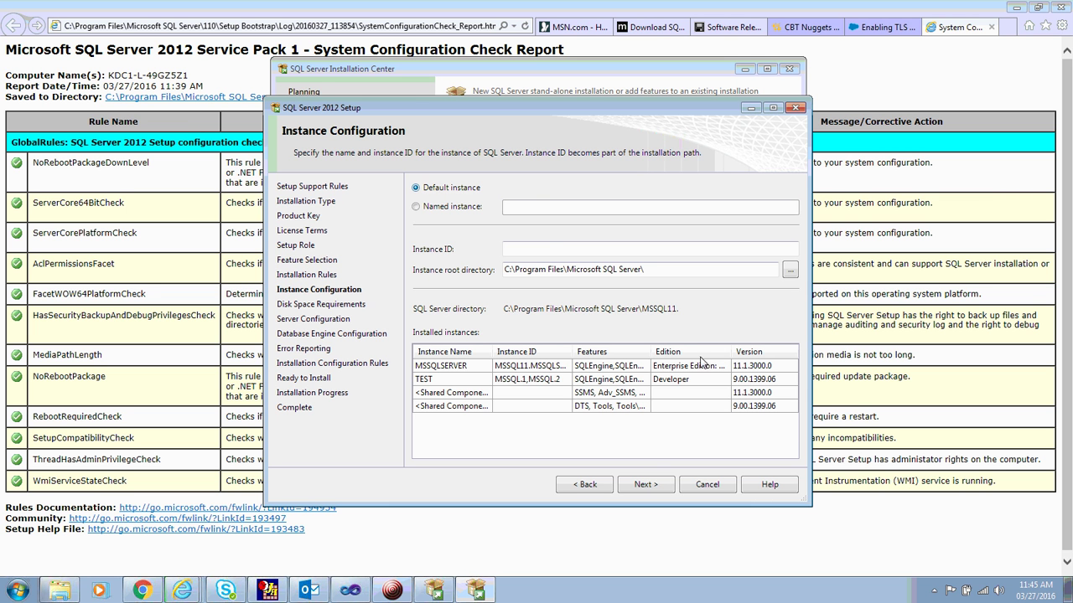
left_click(644, 483)
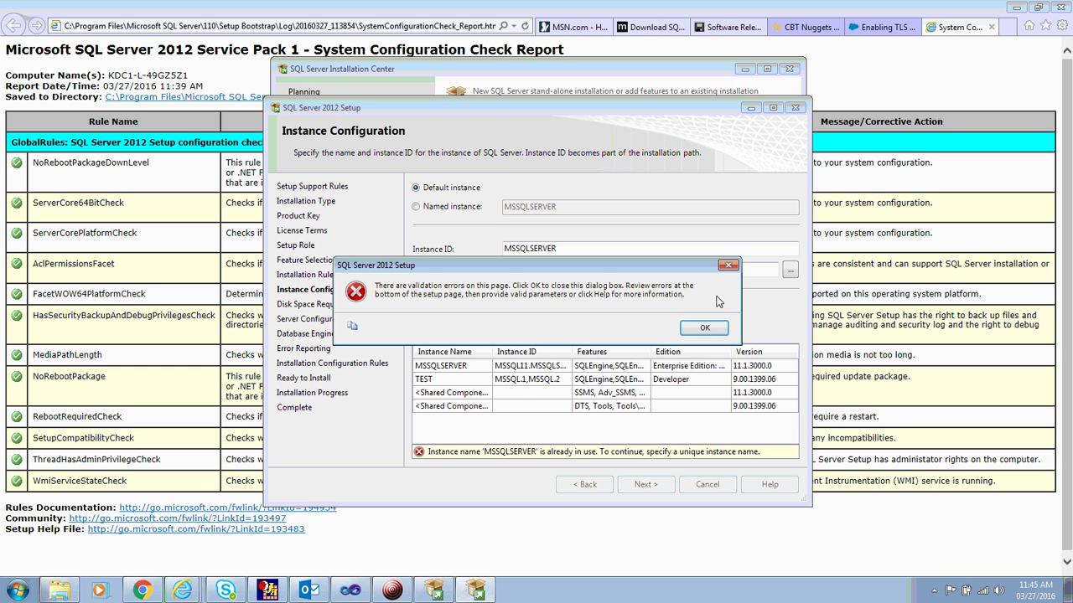
left_click(712, 329)
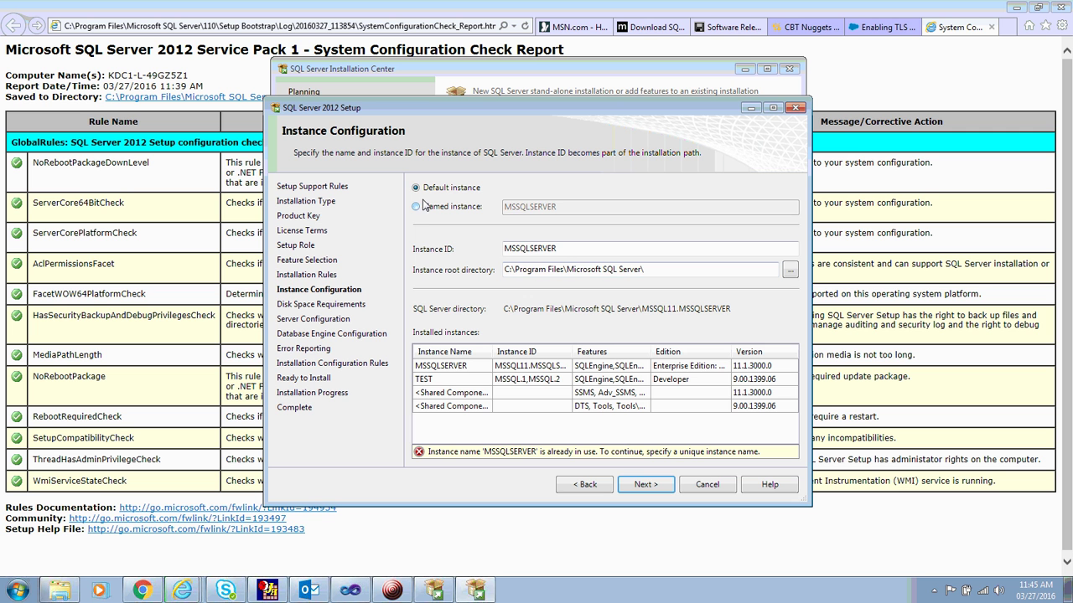
Name the instance SQL_101 and continue to the Disk Space Requirements summary.
left_click(424, 207)
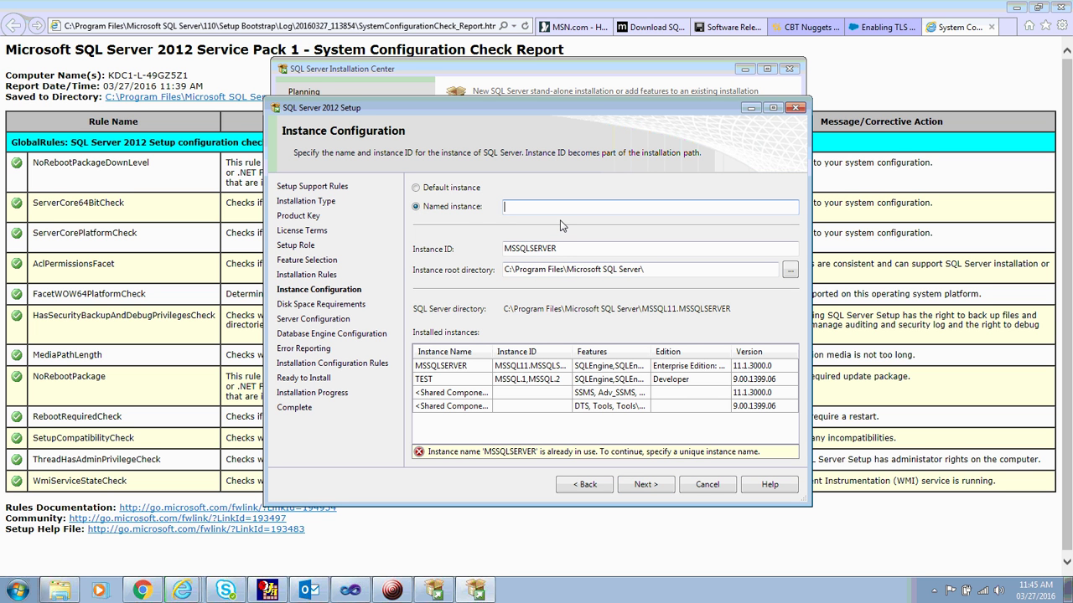
type("SQL_101")
key("Tab")
key("shift+Tab")
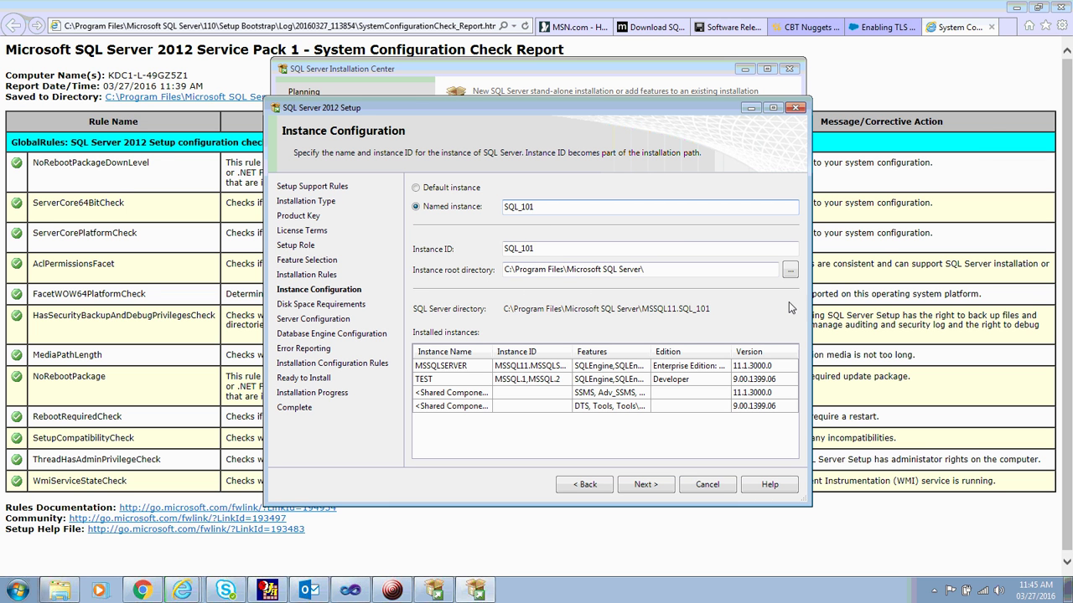
left_click(601, 270)
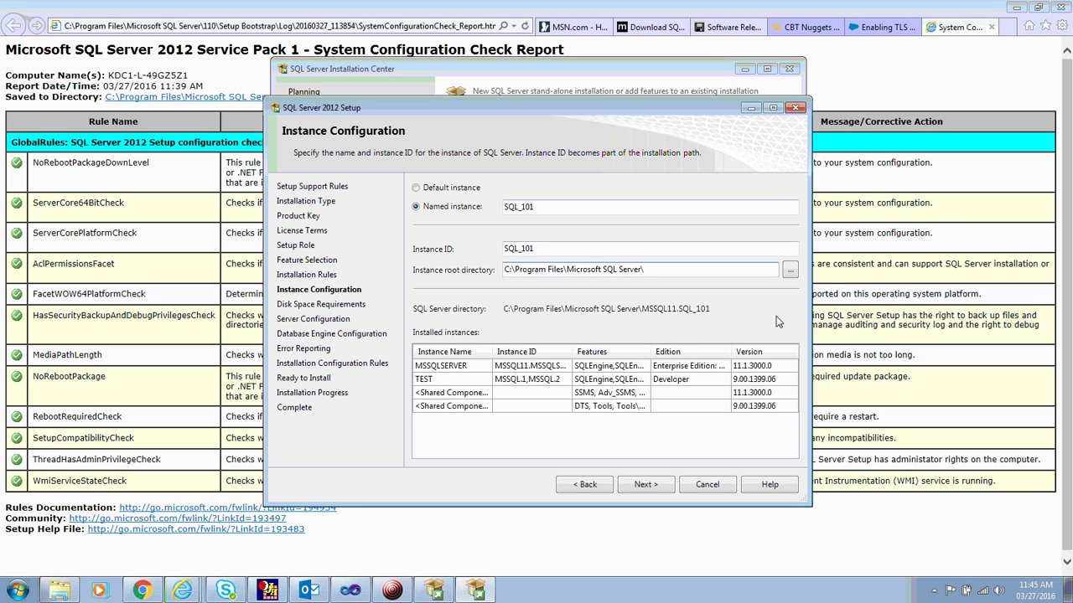
left_click(645, 485)
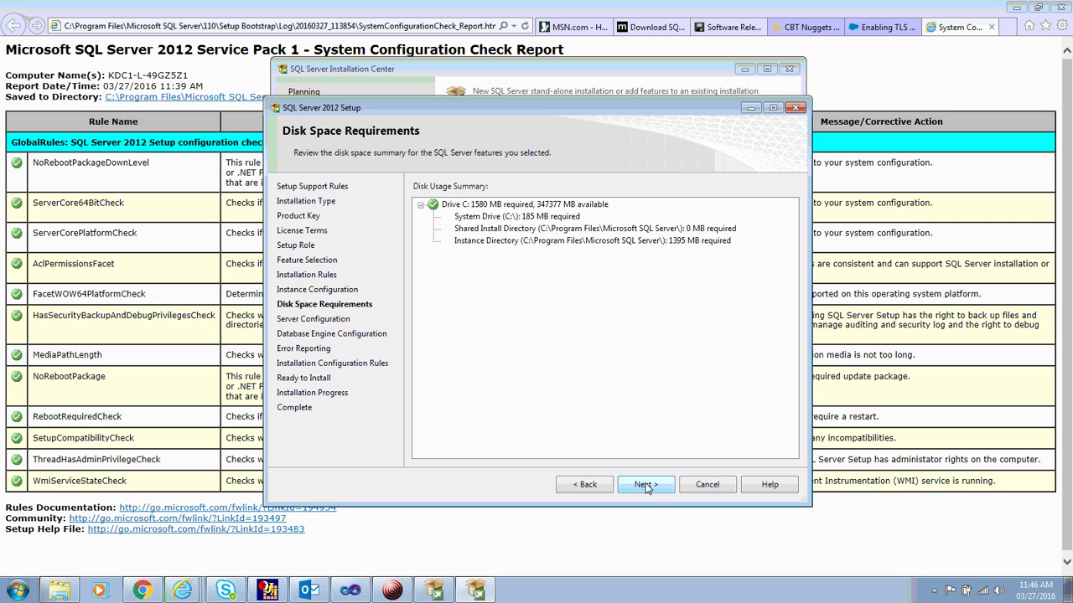
Browse the Database Engine collation options without changing them, keeping SQL_Latin1_General_CP1_CI_AS.
left_click(645, 486)
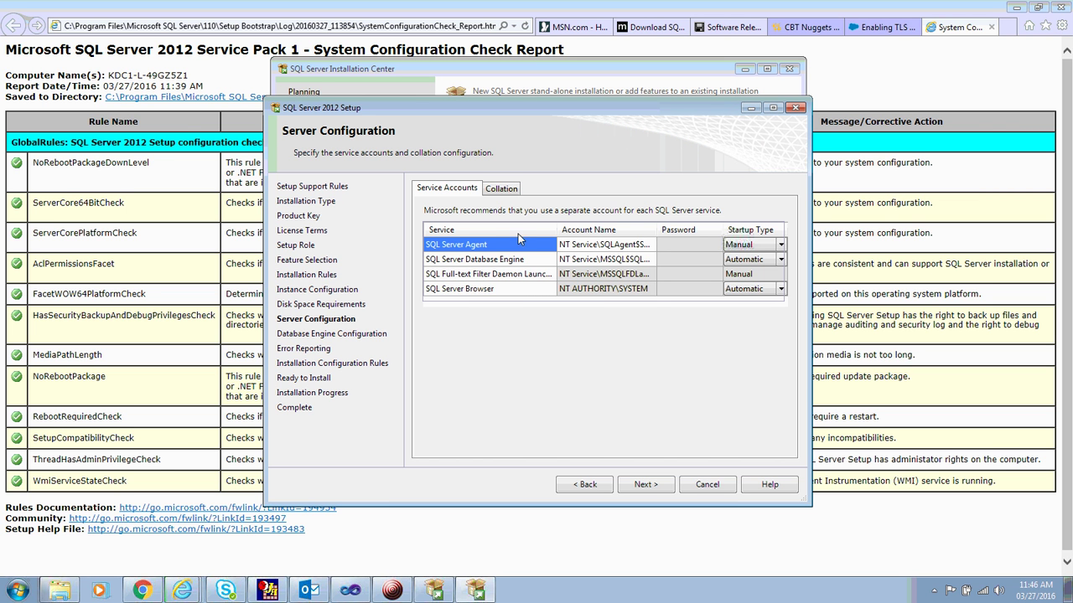
left_click(503, 189)
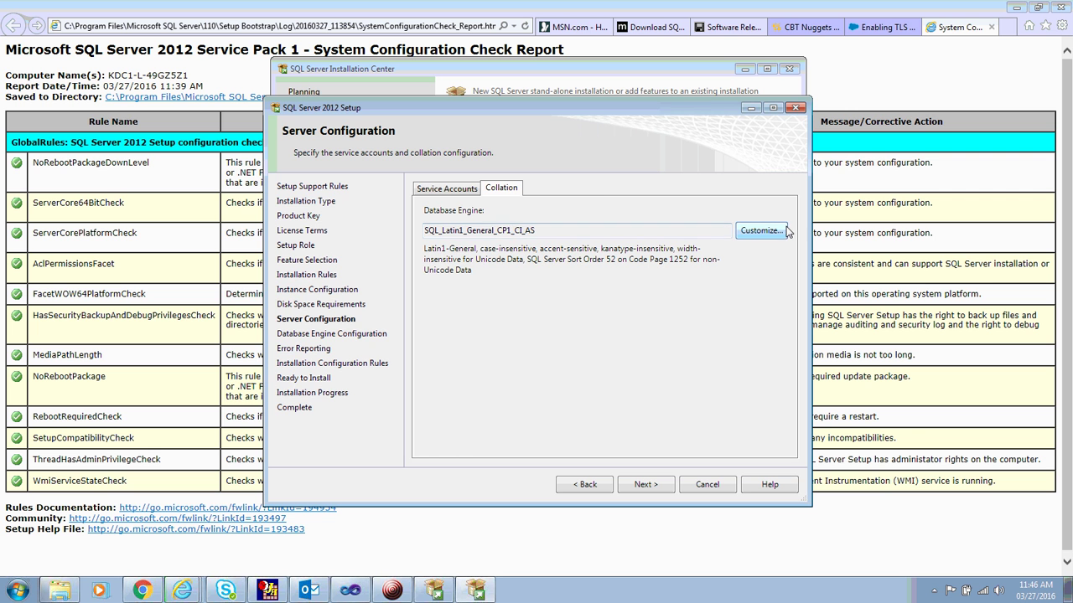
left_click(761, 231)
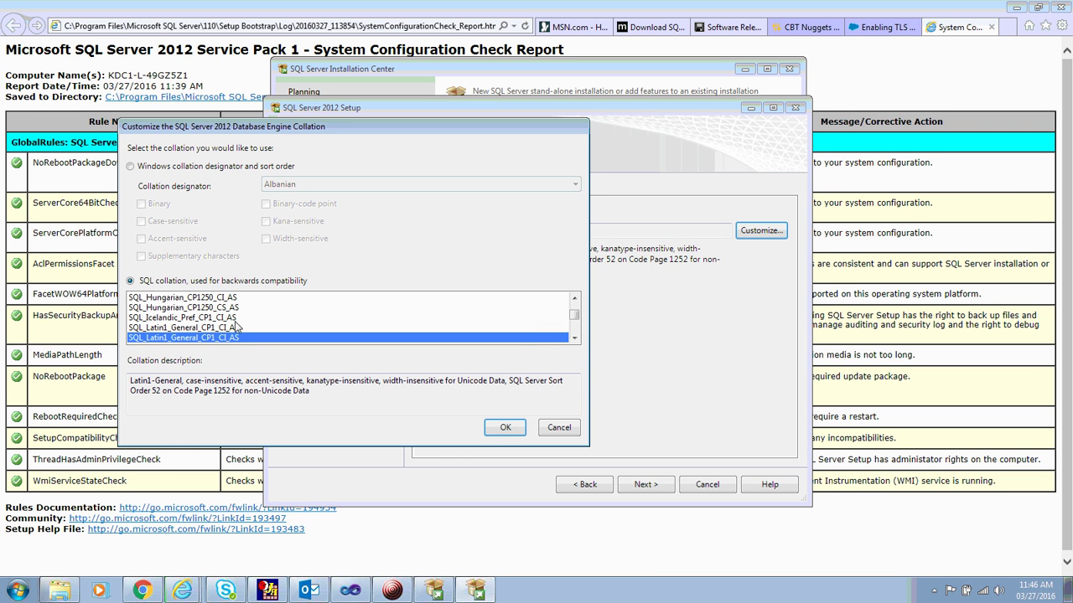
left_click(574, 338)
left_click(574, 337)
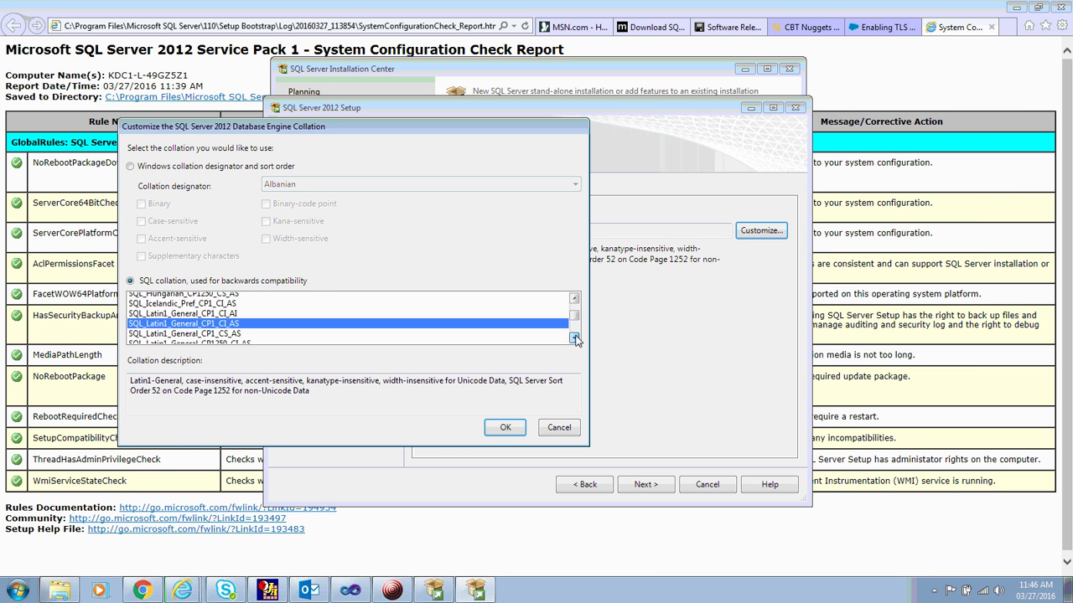
left_click(574, 337)
left_click(574, 337)
left_click(574, 338)
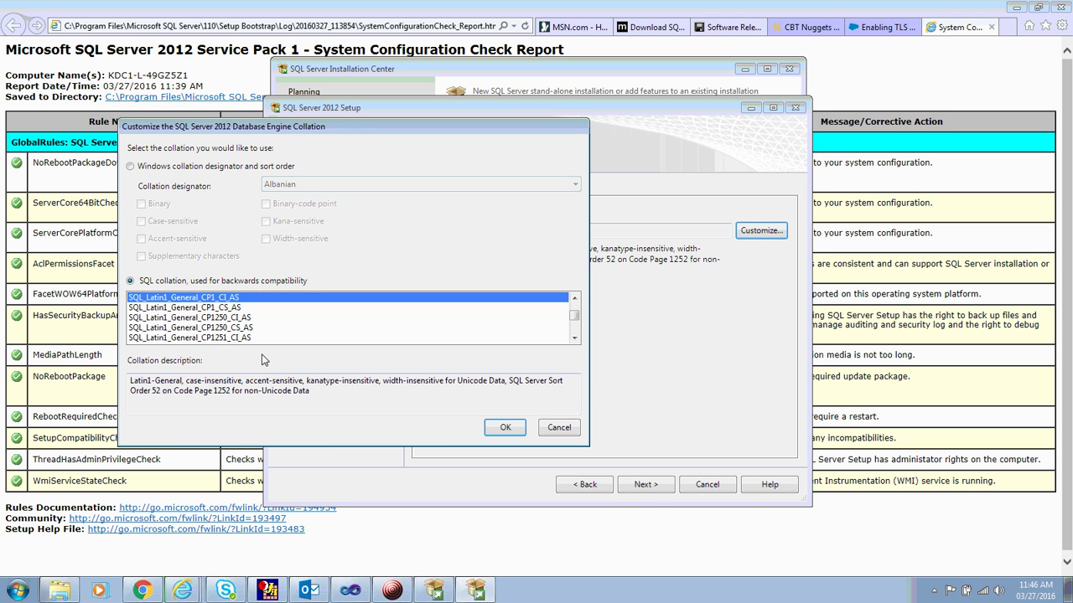
left_click(562, 429)
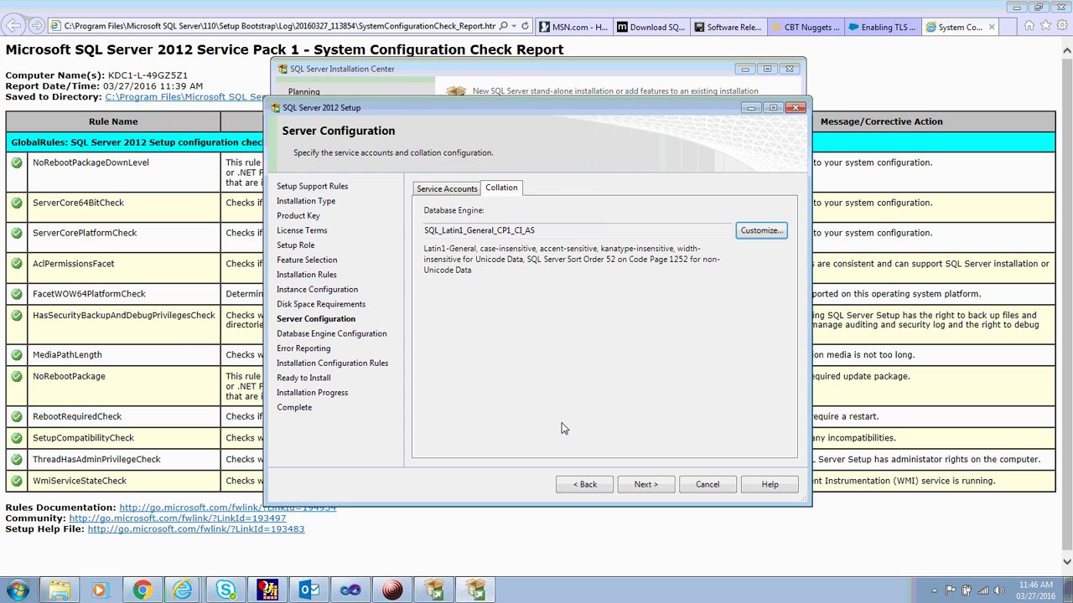
Keep the SQL Server Agent startup type at Manual.
left_click(444, 193)
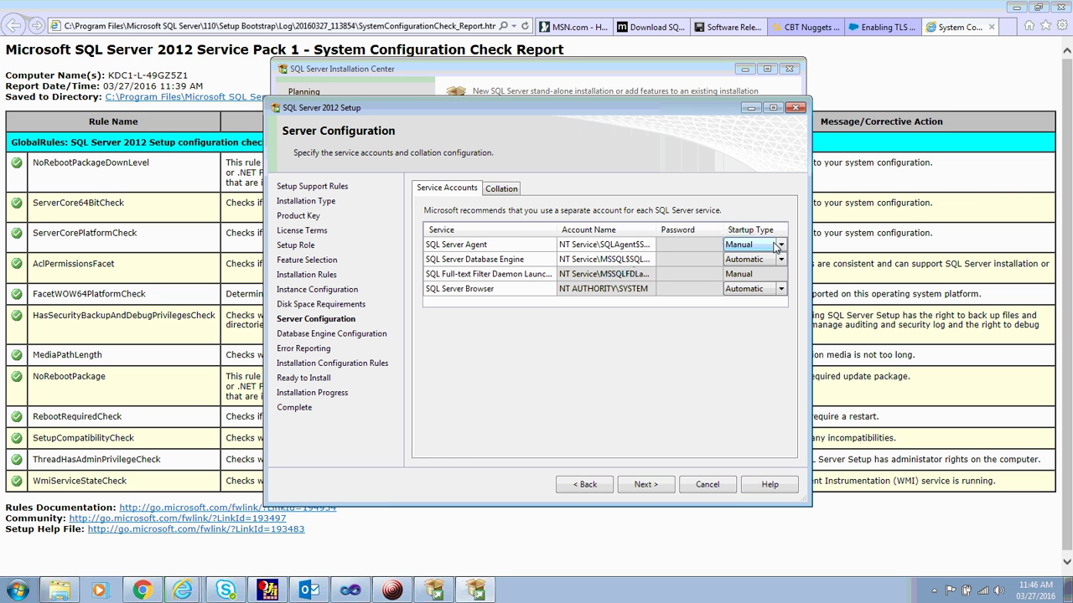
left_click(781, 245)
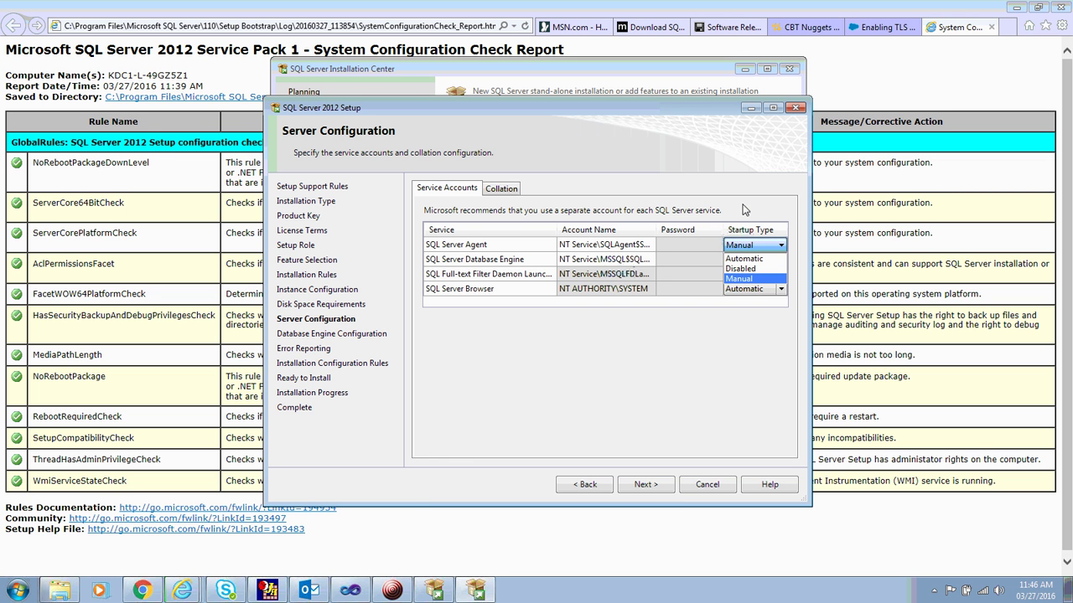
left_click(698, 208)
Leave SQL Server Agent on the NT Service\SQLAgent$SQL_101 account after cancelling a search for another account.
left_click(643, 244)
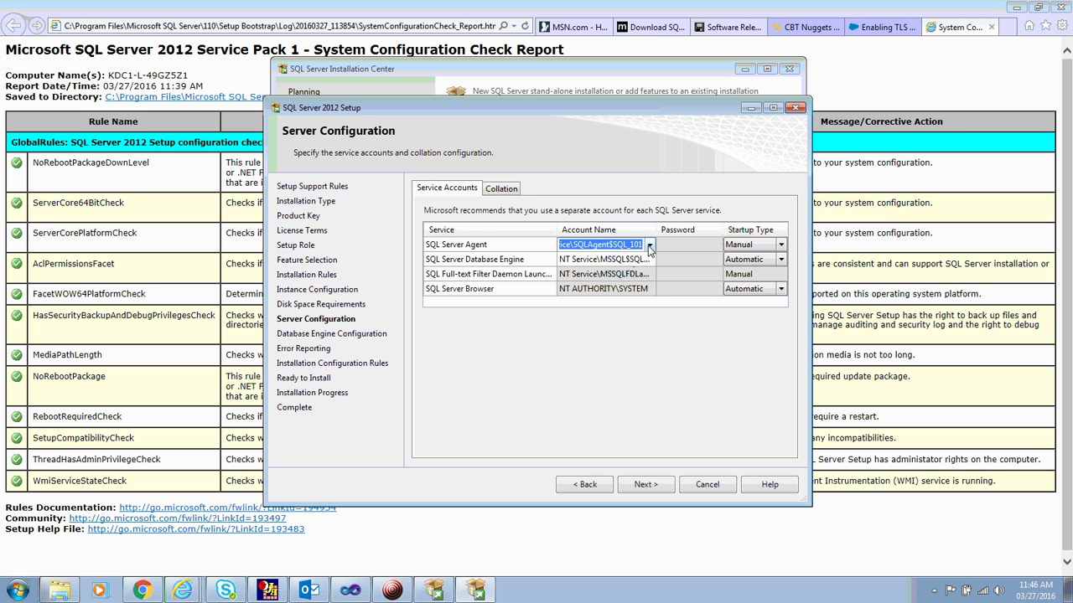
left_click(649, 245)
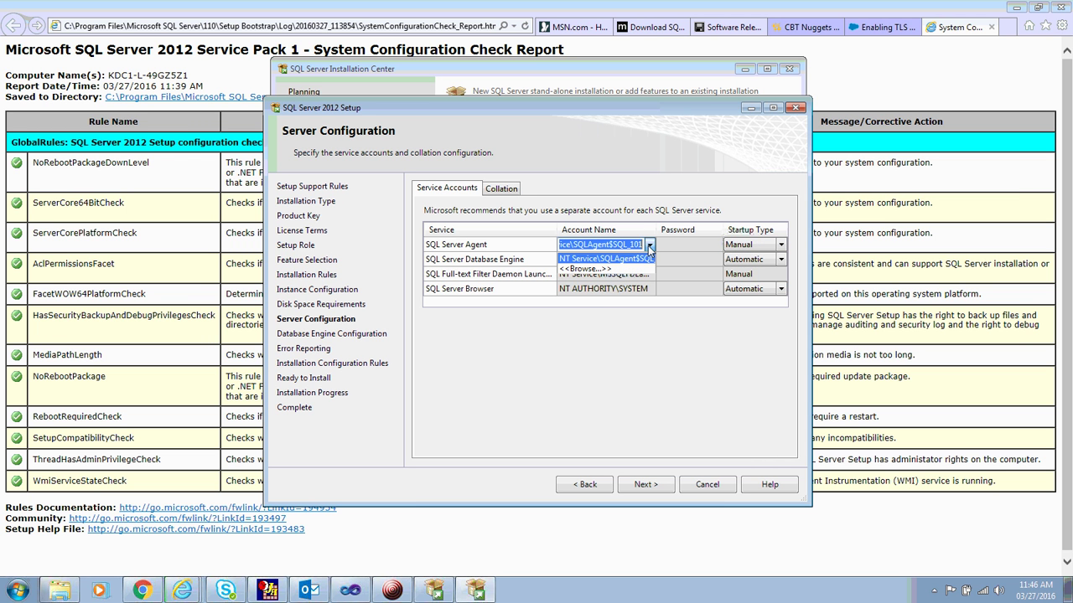
left_click(598, 270)
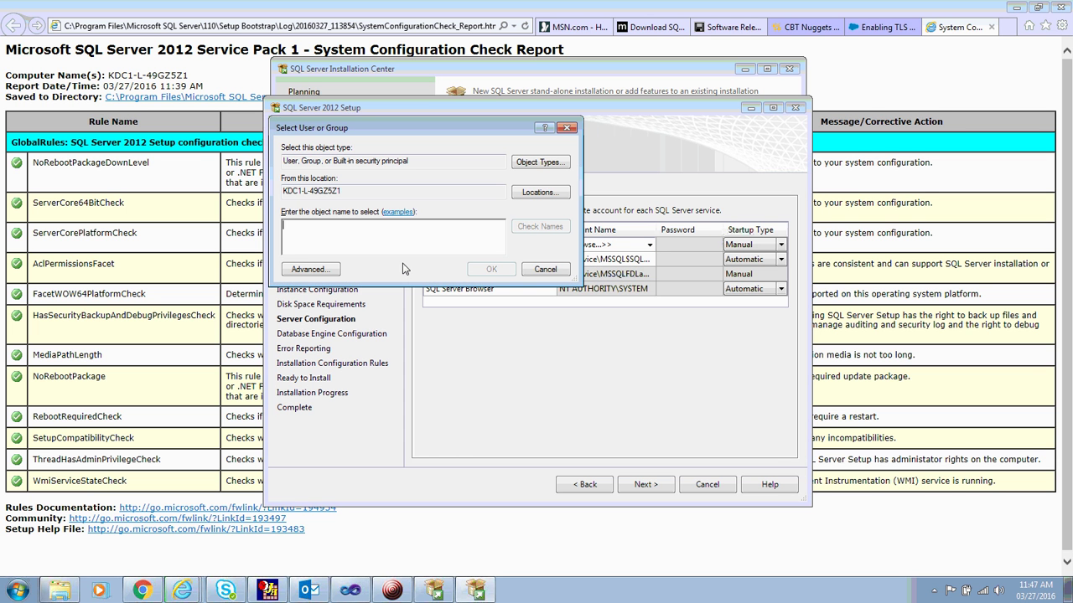
left_click(553, 269)
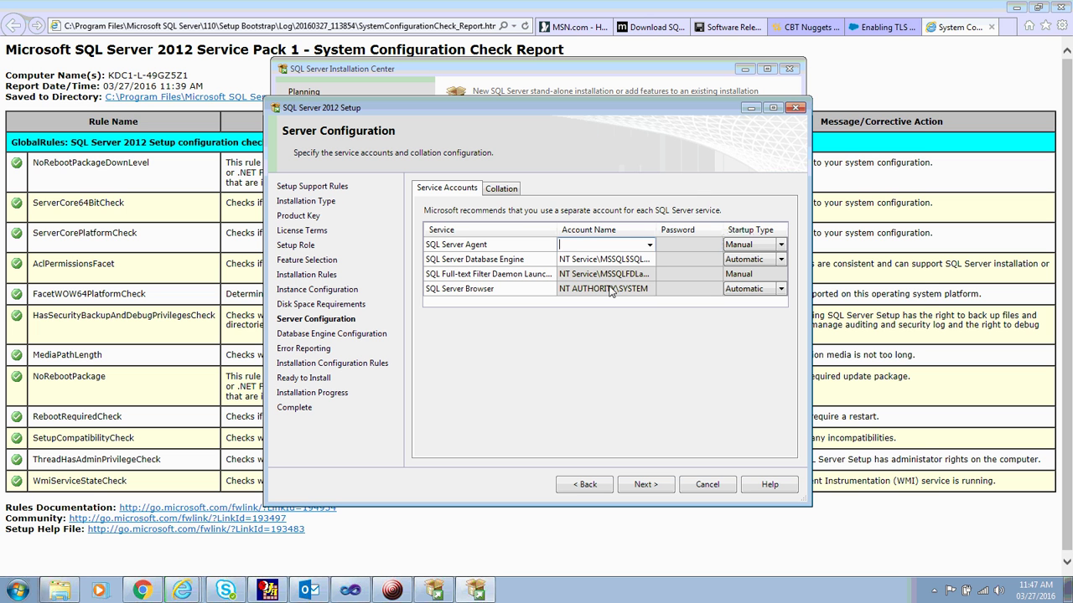
left_click(650, 244)
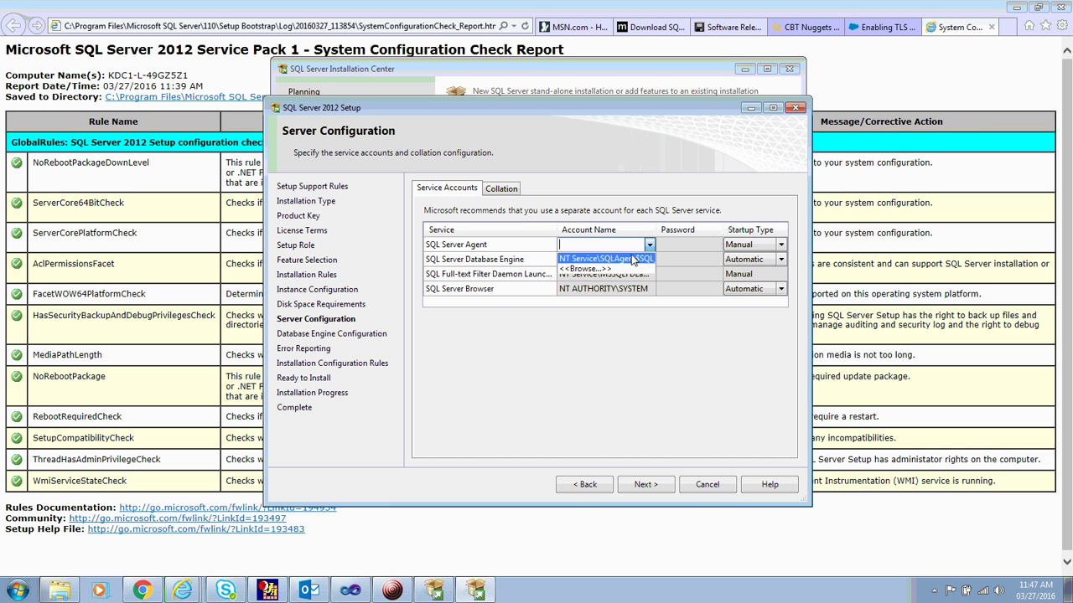
left_click(606, 259)
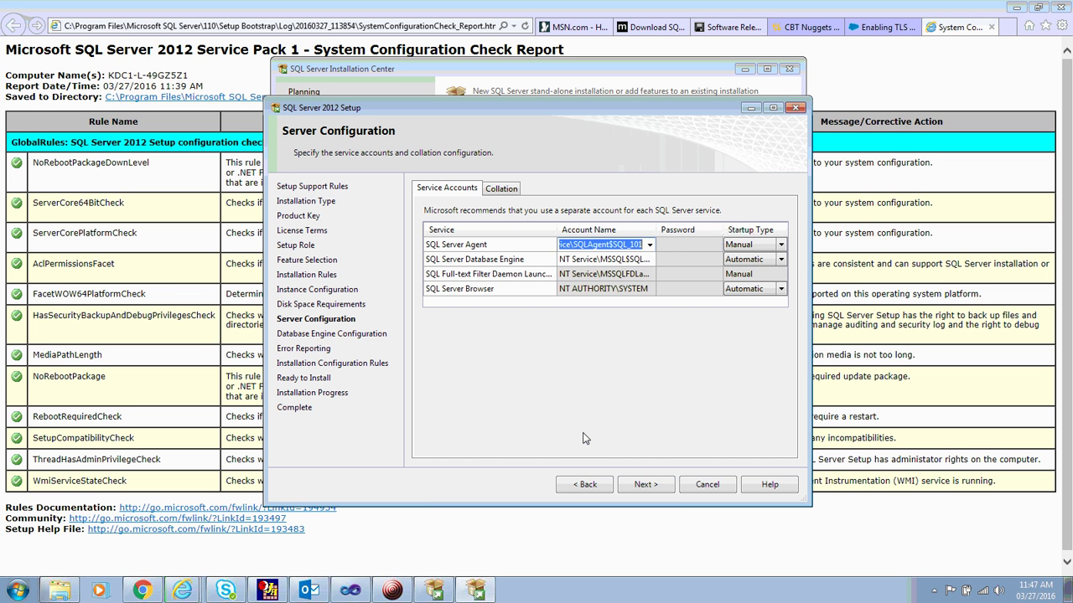
Enable Mixed Mode authentication and enter and confirm the sa password.
left_click(645, 485)
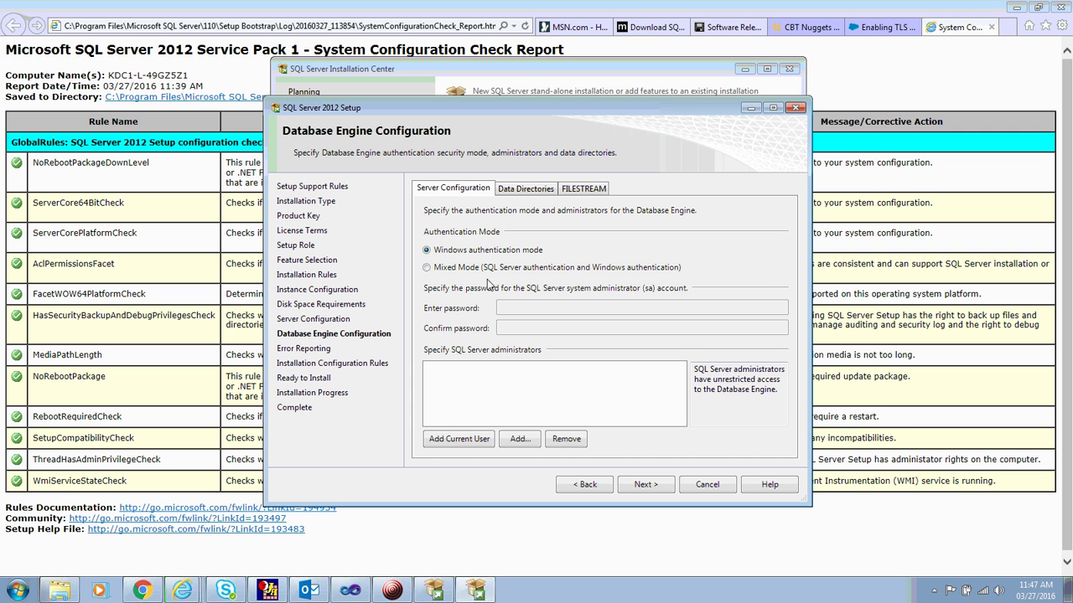
left_click(437, 270)
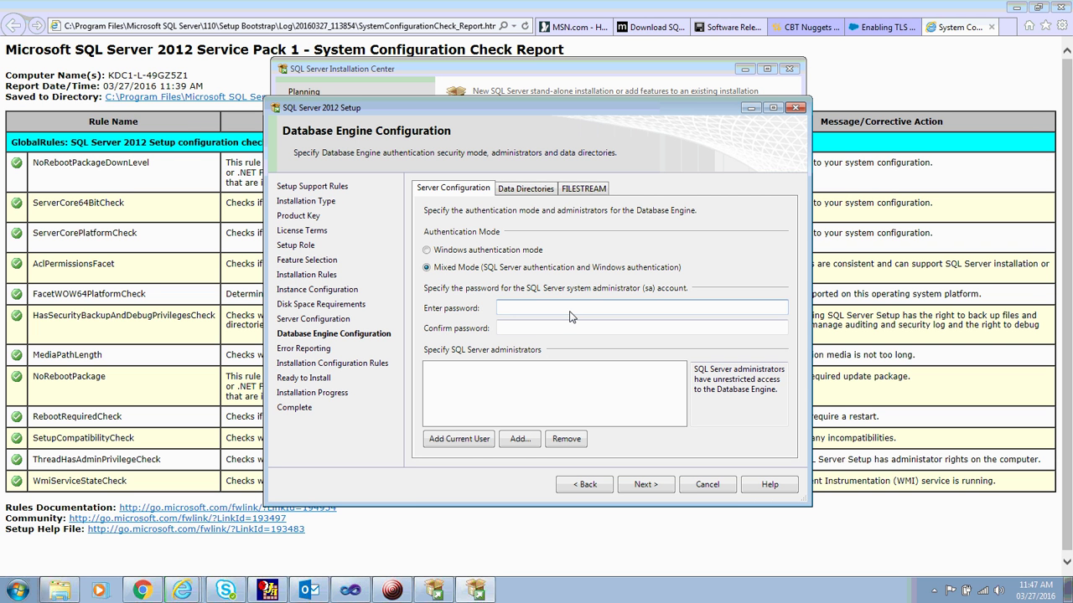
type("P@ssw0rd")
key("Tab")
type("P@ssw0r")
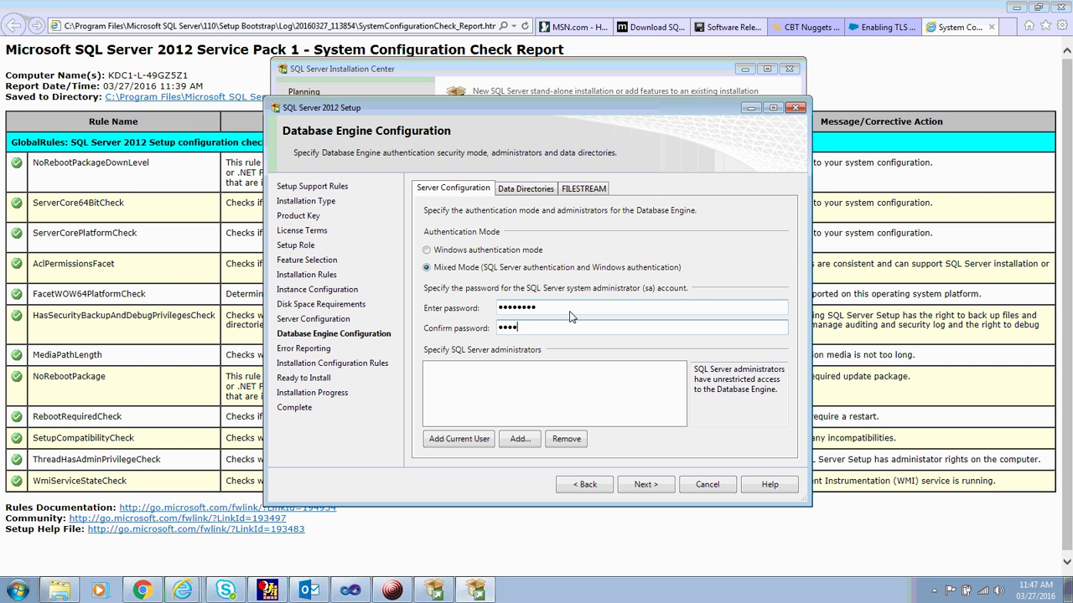
type("d")
left_click(525, 192)
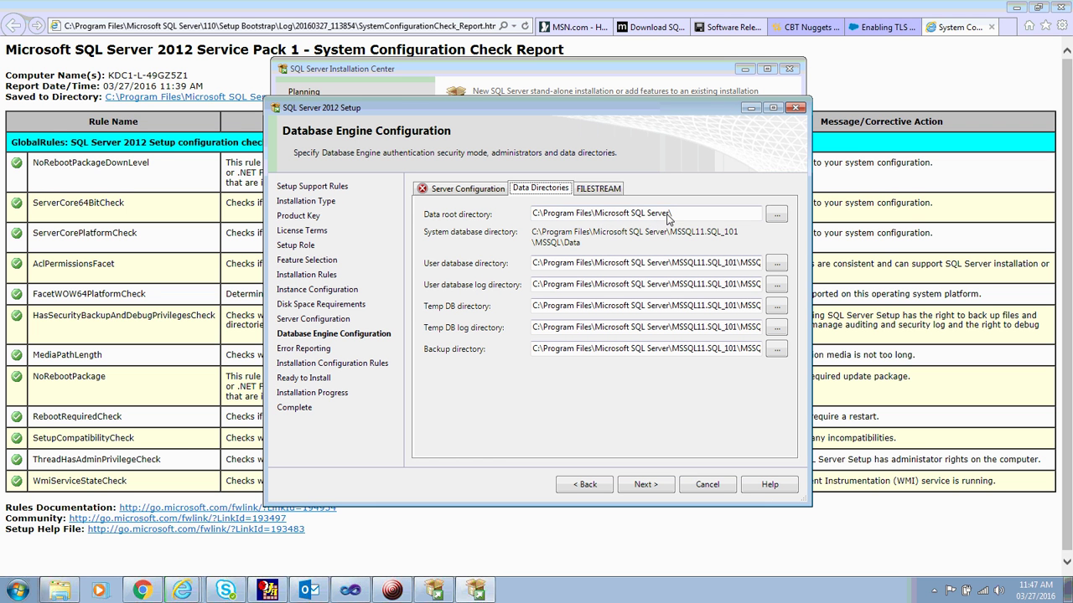
Change the data root directory to C:\SQL2012\ so all database paths move under it.
left_click_drag(668, 217, 544, 215)
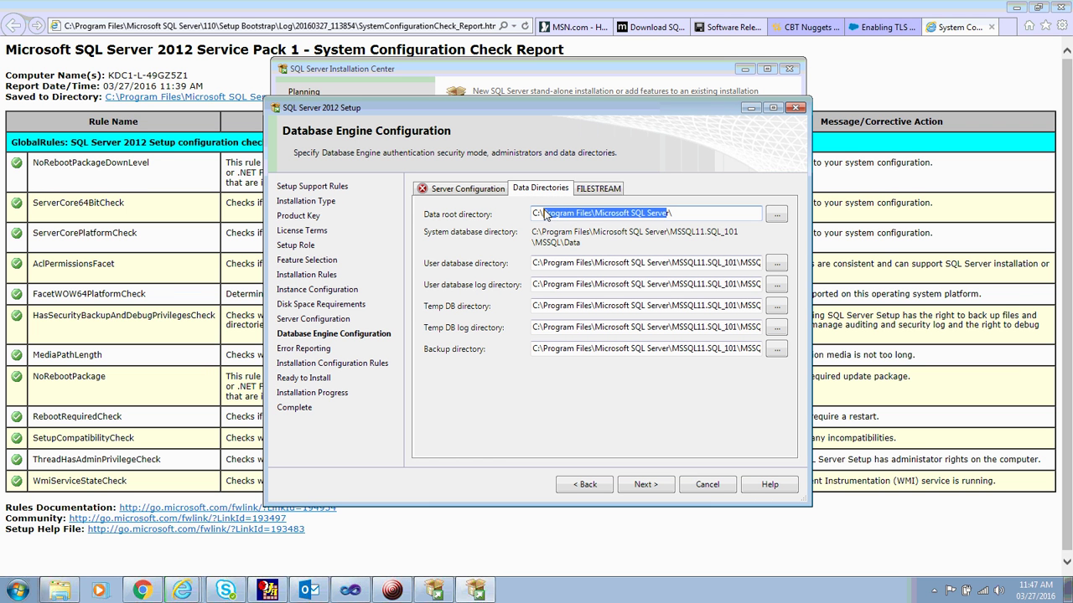
type("SQL")
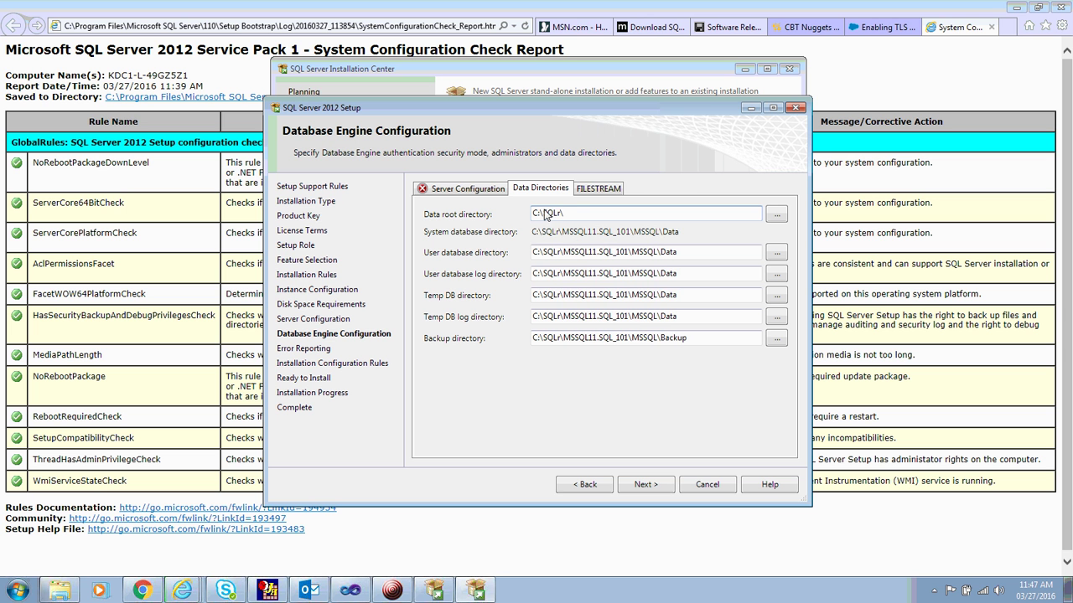
type("2")
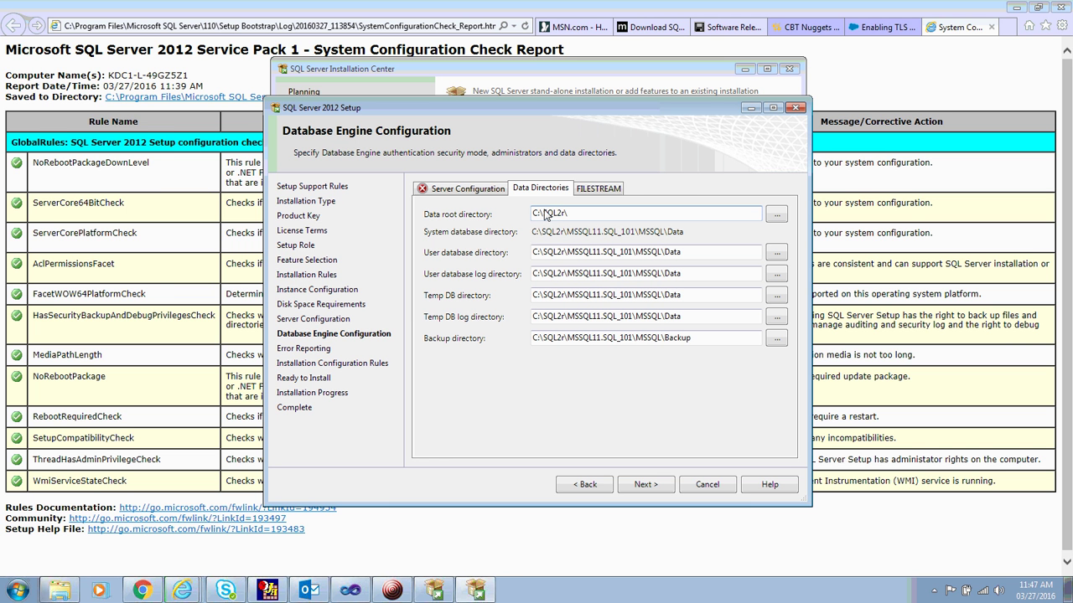
key("Delete")
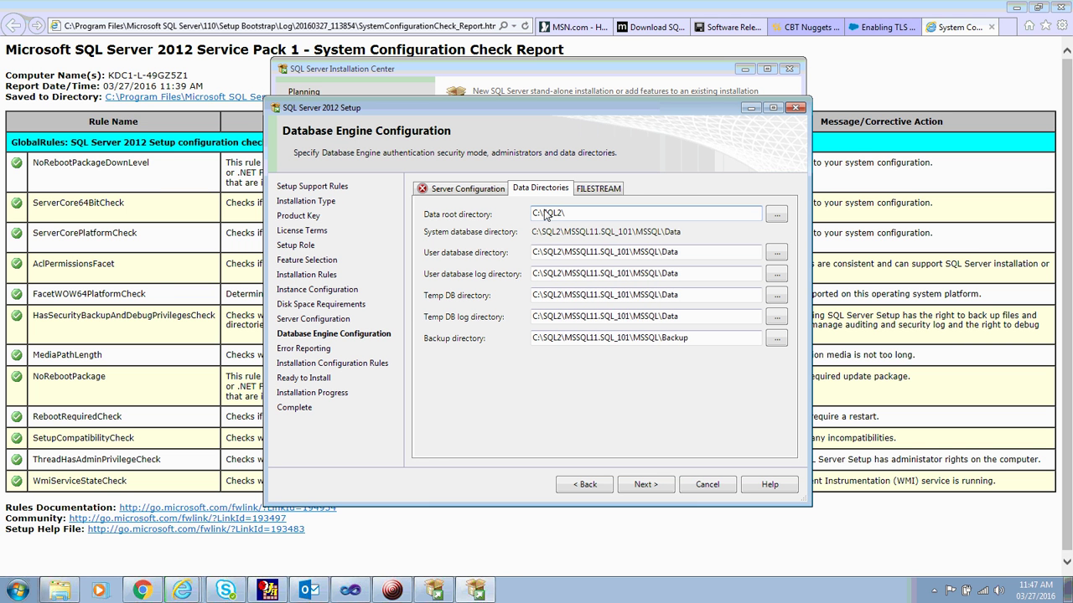
type("012")
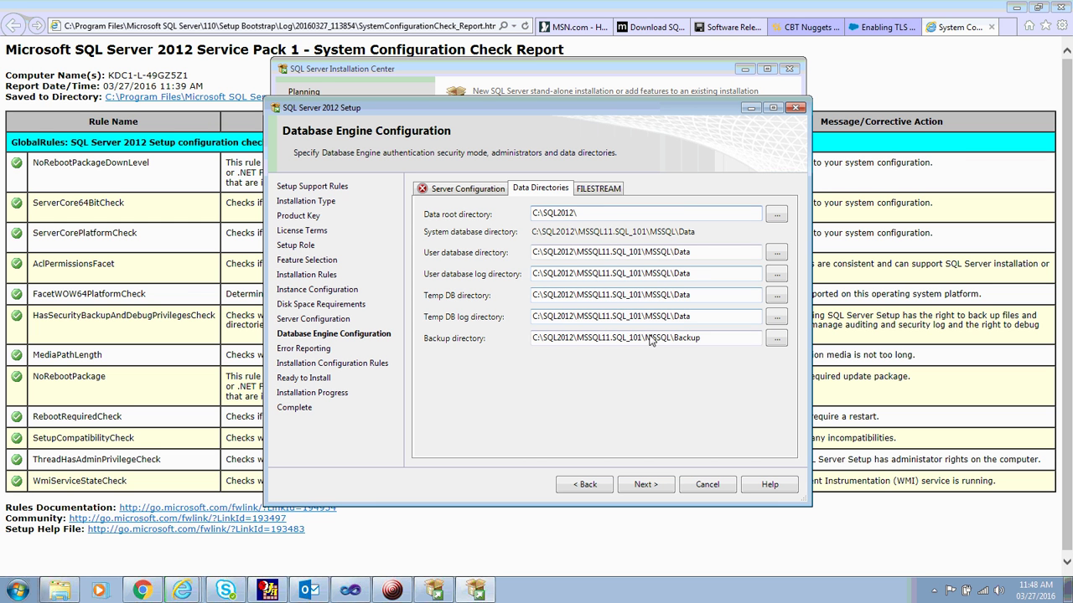
left_click(591, 187)
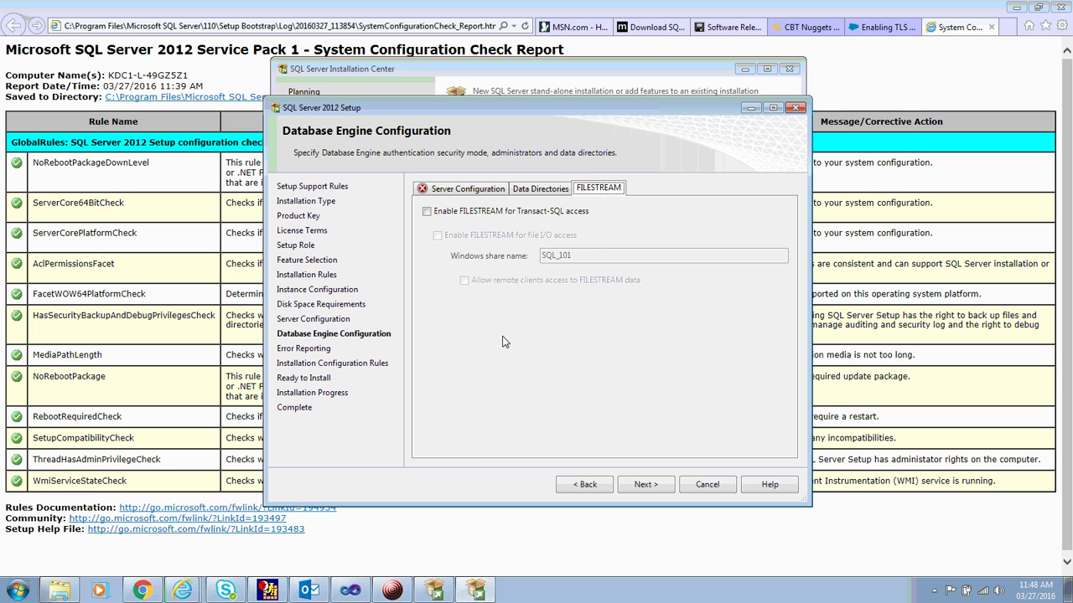
Toggle the FILESTREAM options, leaving FILESTREAM for Transact-SQL access disabled.
left_click(427, 212)
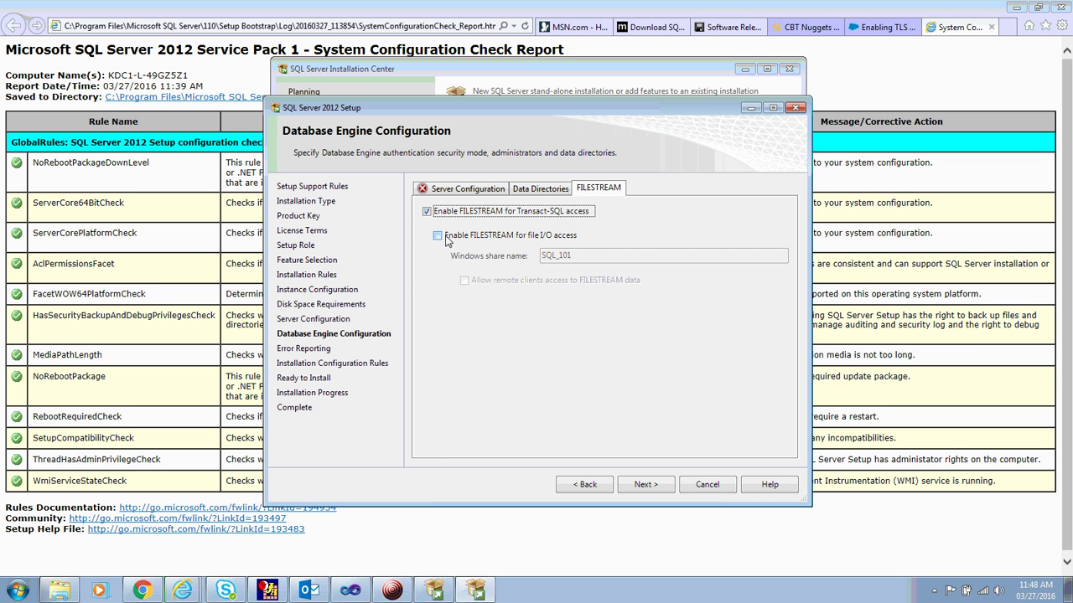
left_click(437, 235)
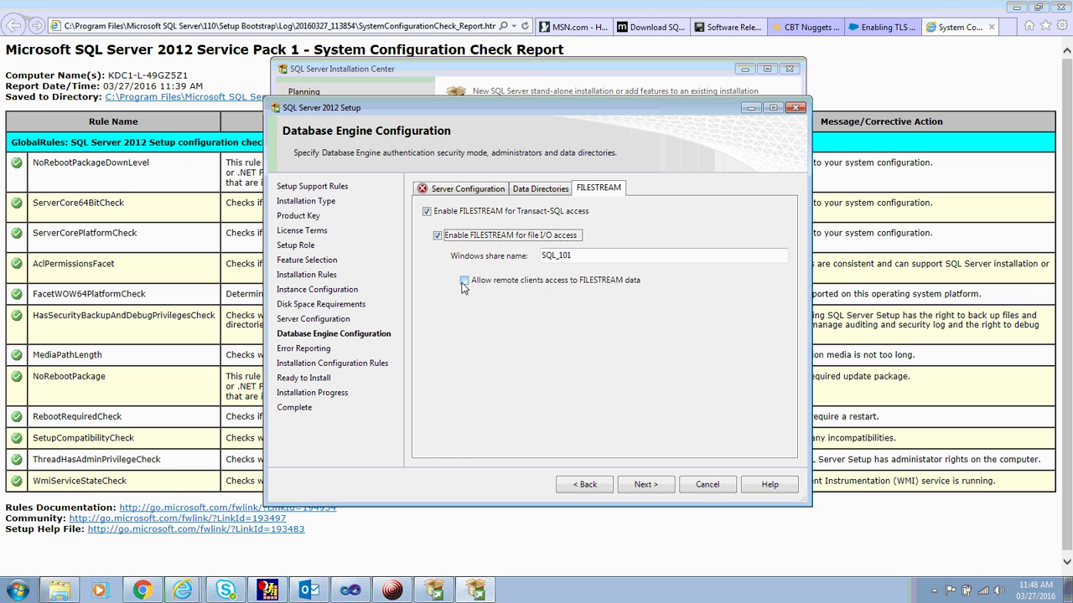
left_click(464, 281)
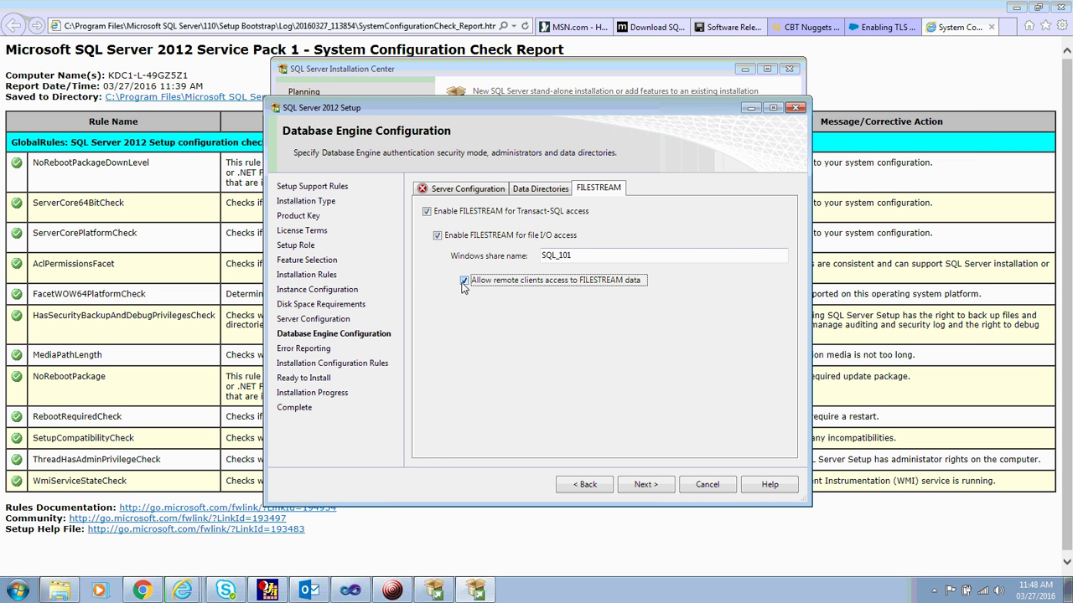
left_click(427, 212)
left_click(470, 183)
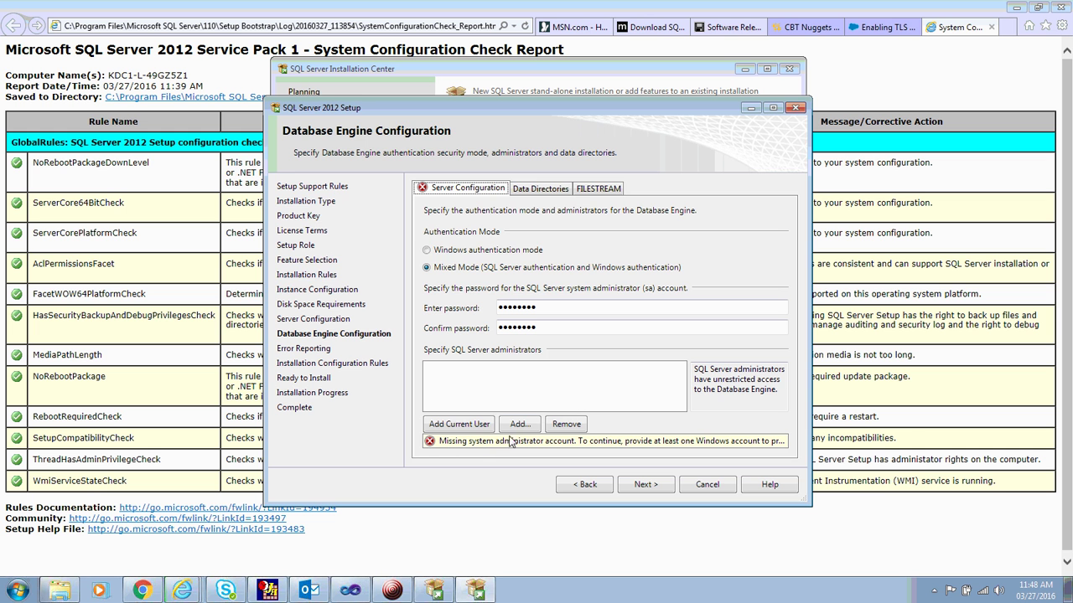
Add the current Windows user as a SQL Server administrator and continue to Error Reporting.
left_click(520, 424)
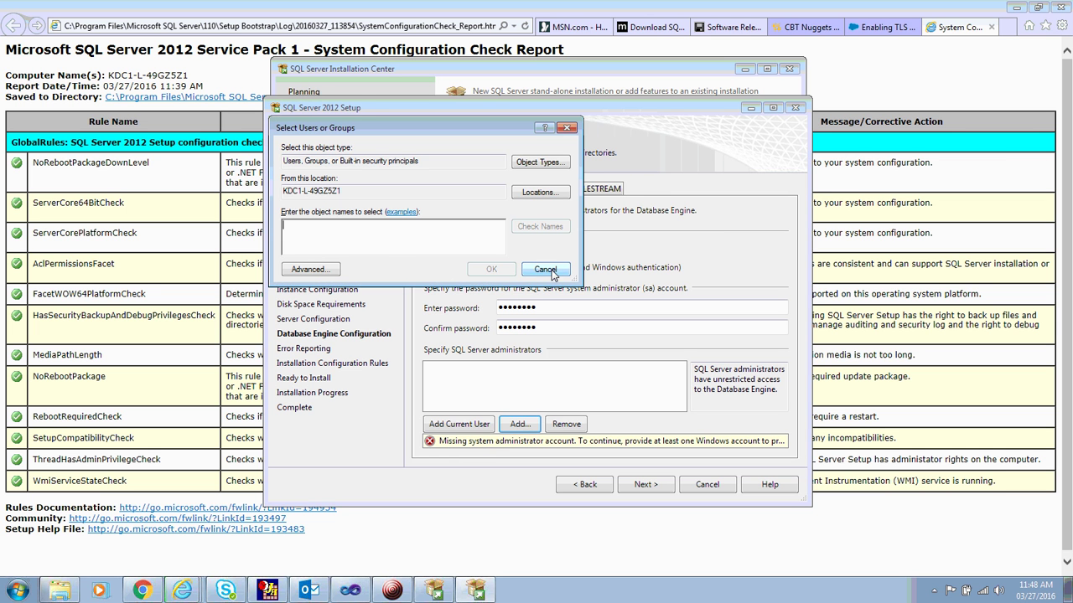
left_click(546, 270)
left_click(453, 446)
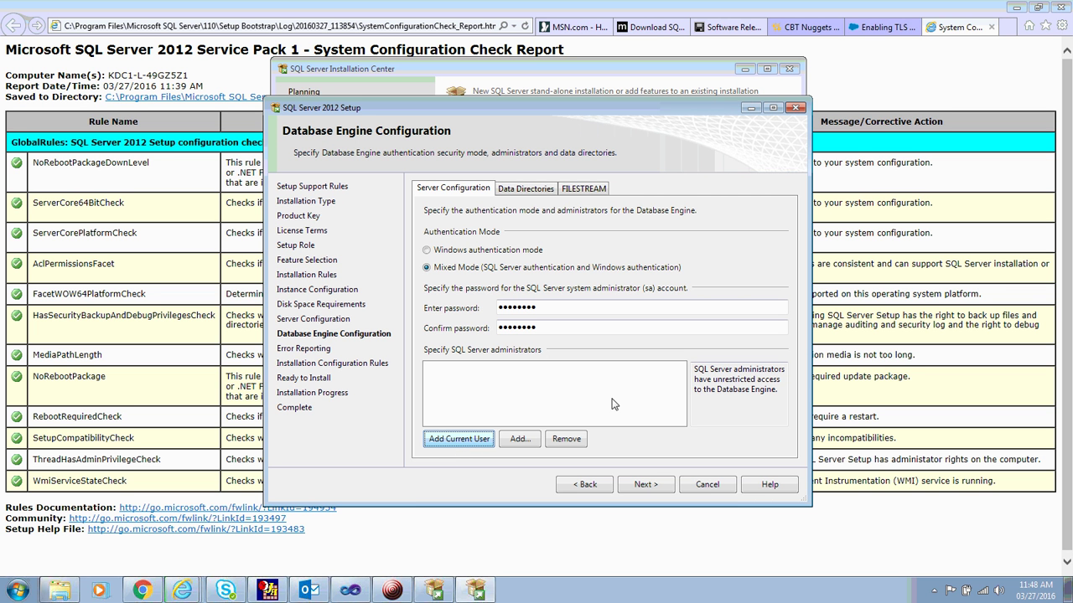
left_click(646, 487)
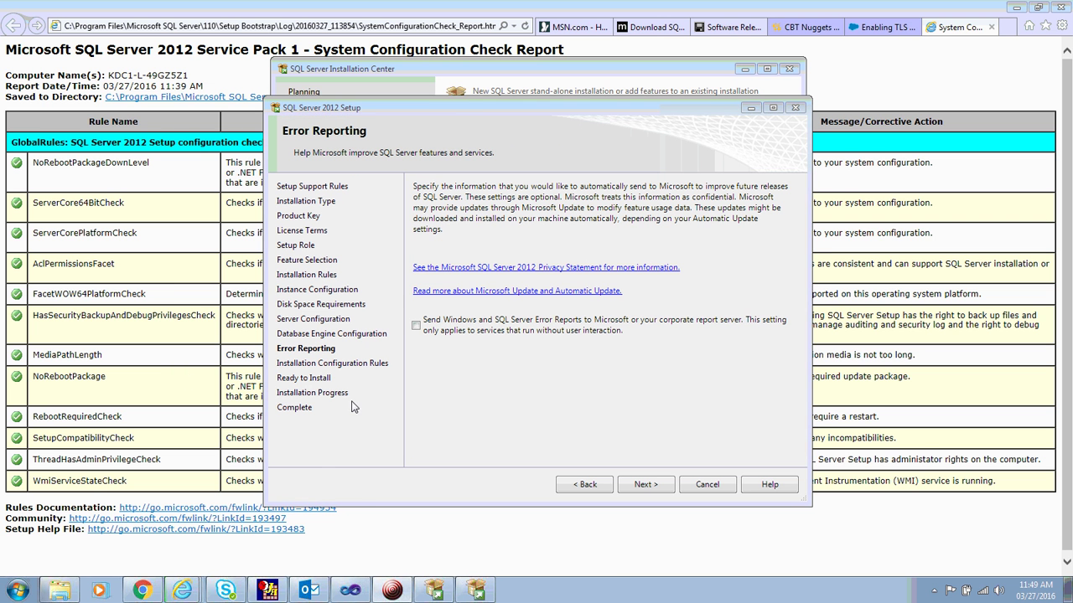
Skip error reporting, verify all 4 configuration rules passed, and go to Ready to Install.
left_click(391, 417)
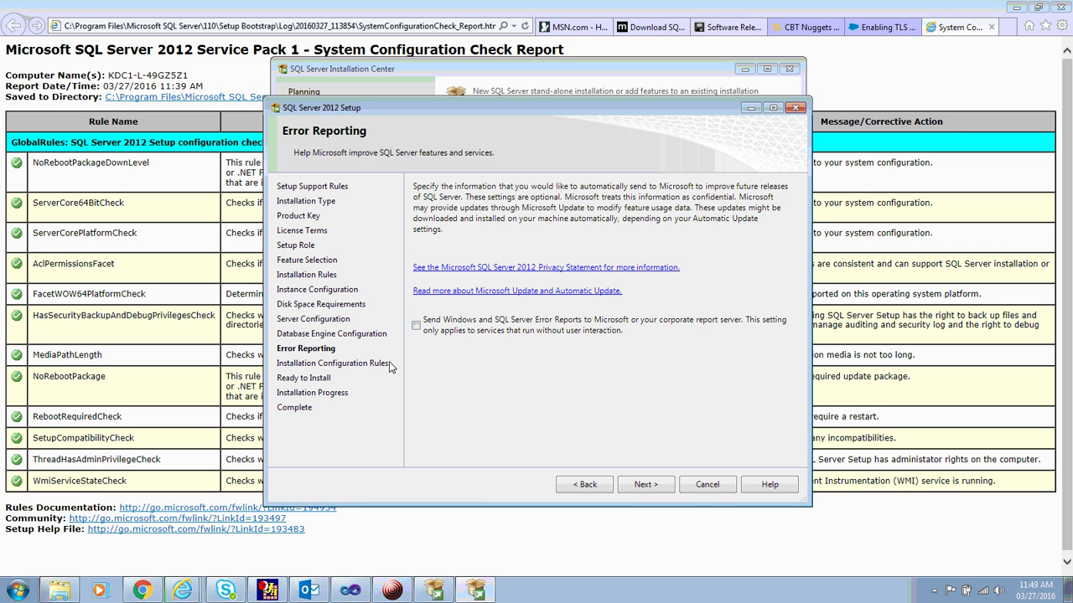
left_click(641, 488)
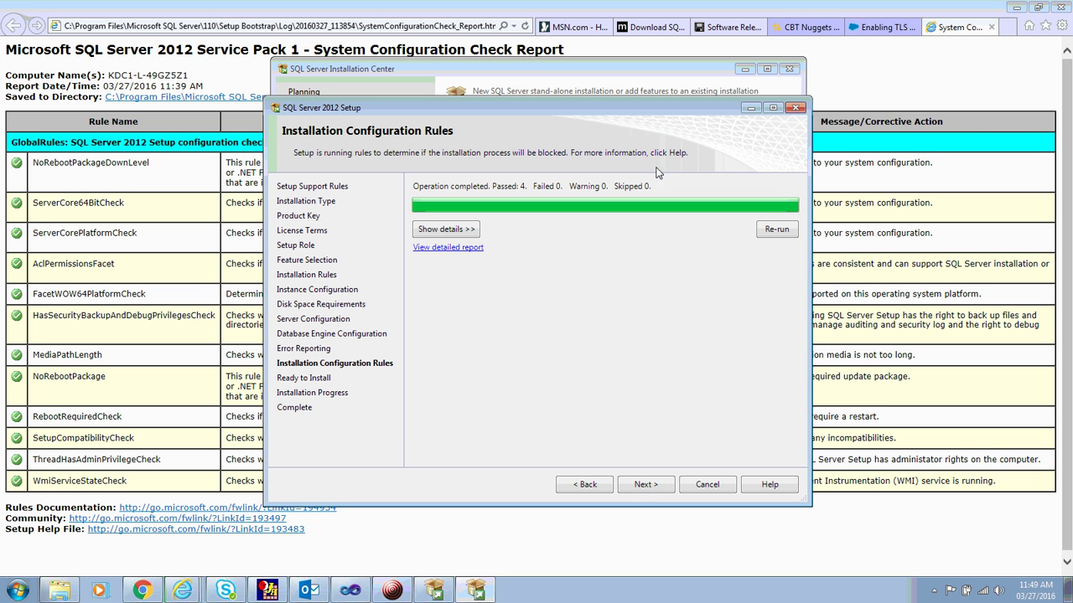
left_click(453, 229)
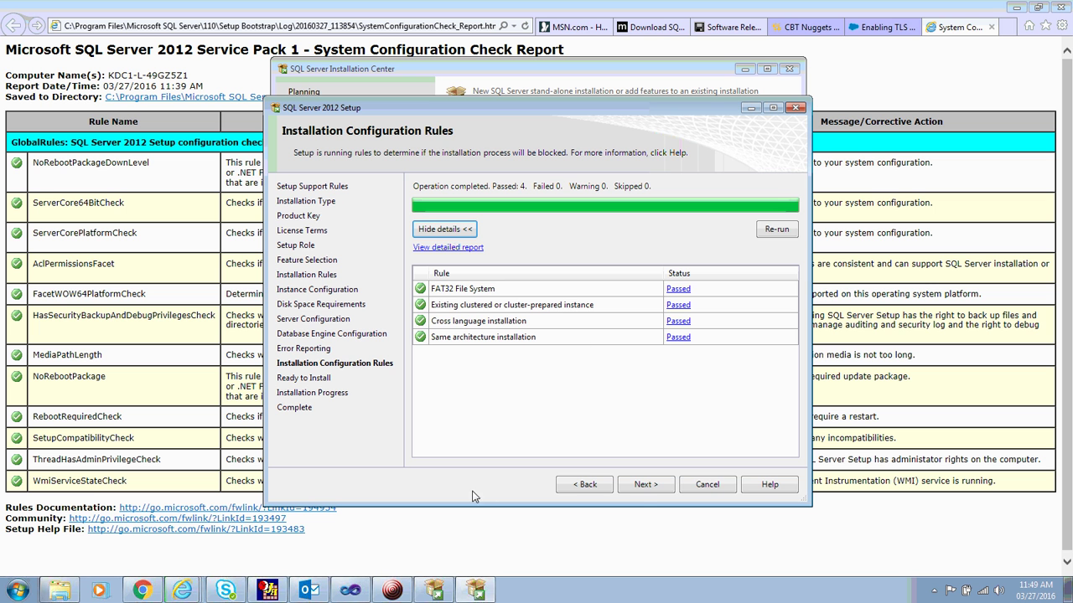
left_click(651, 484)
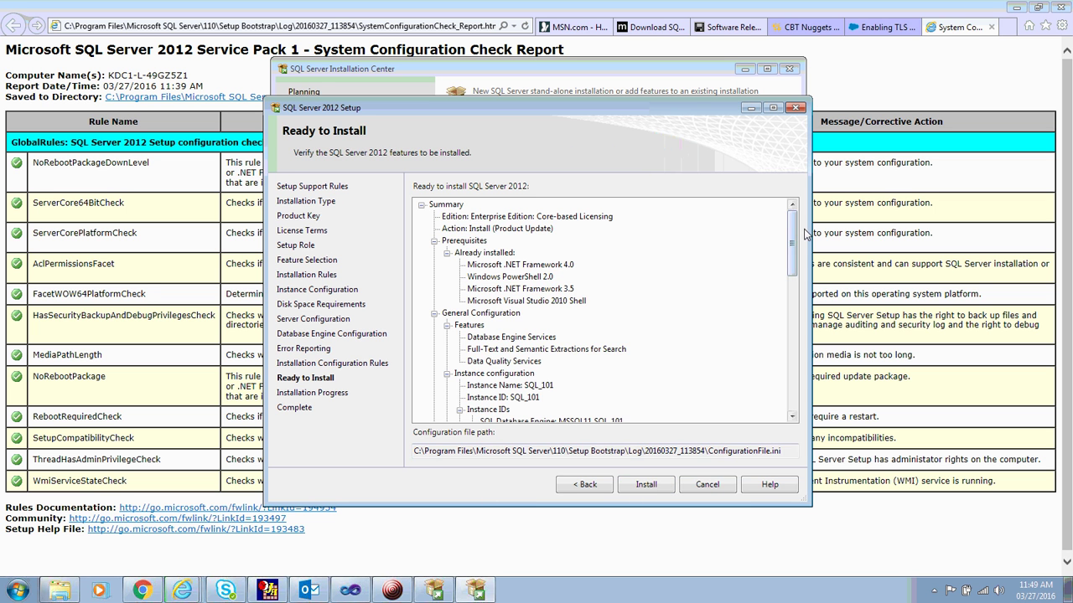
Check the Database Engine directories under C:\SQL2012 and the config file path, then install.
left_click(786, 233)
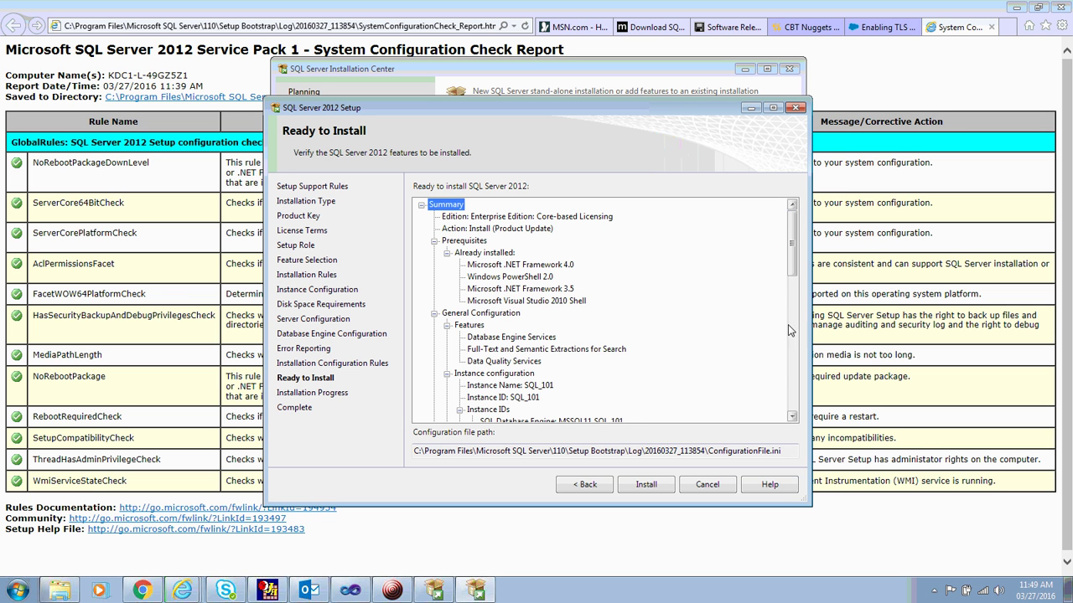
left_click(792, 398)
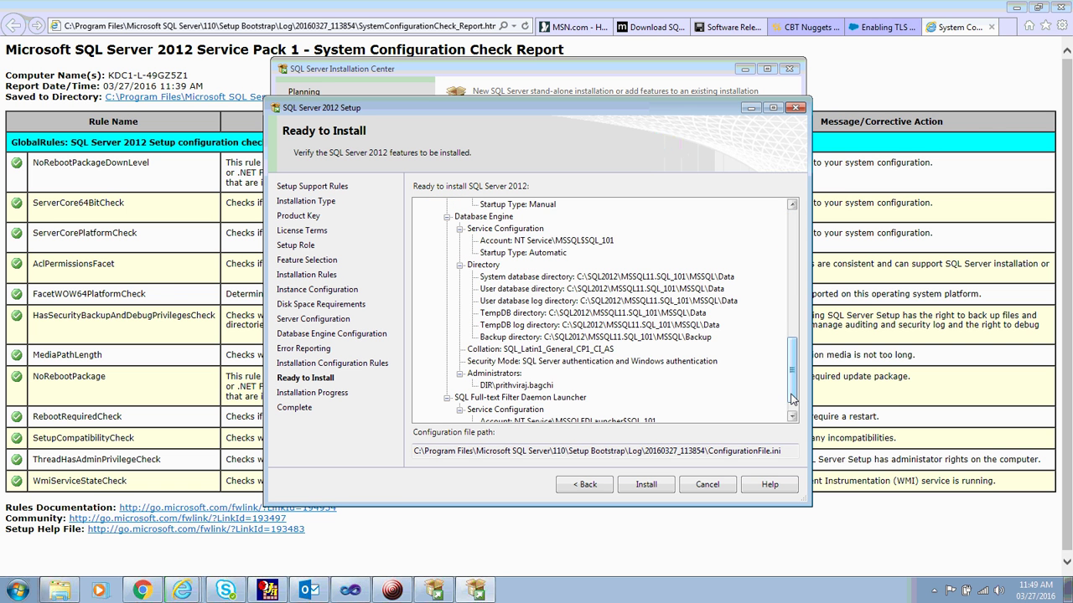
double_click(794, 453)
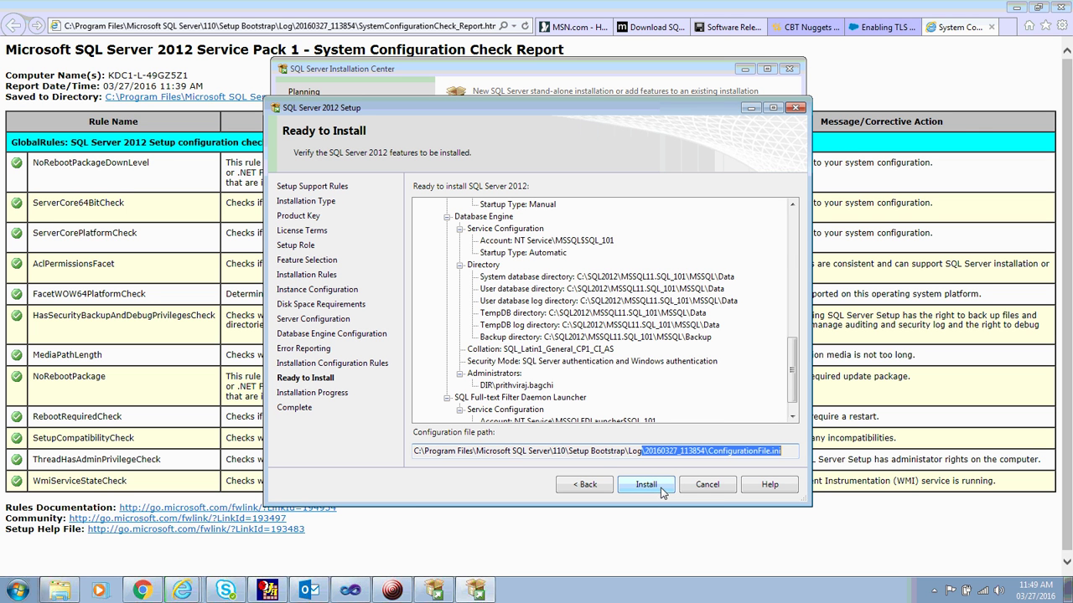
left_click(661, 492)
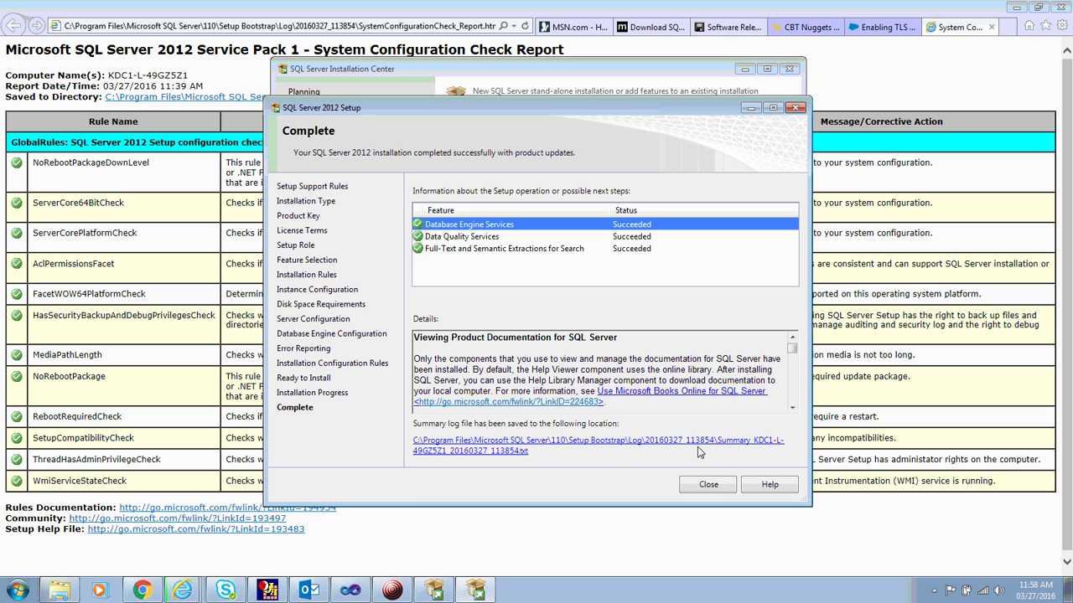
left_click(480, 452)
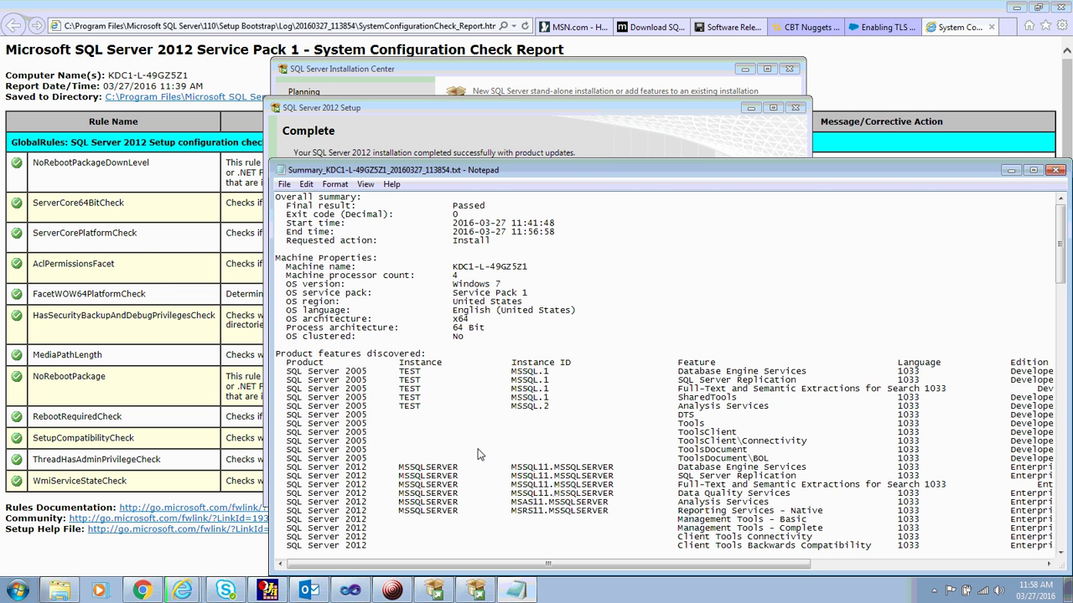
left_click_drag(612, 171, 453, 38)
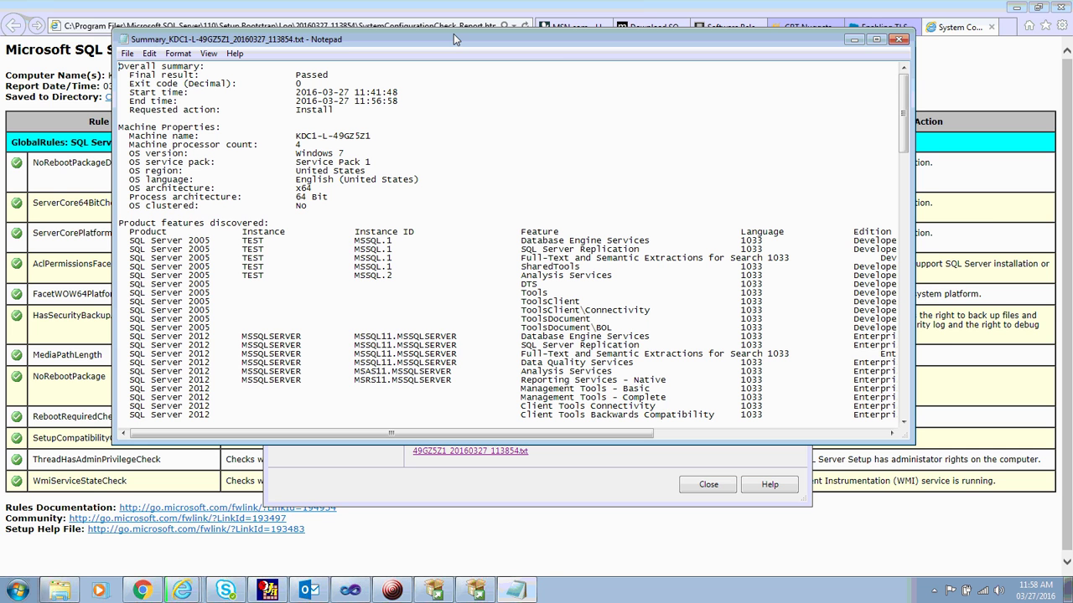
double_click(453, 34)
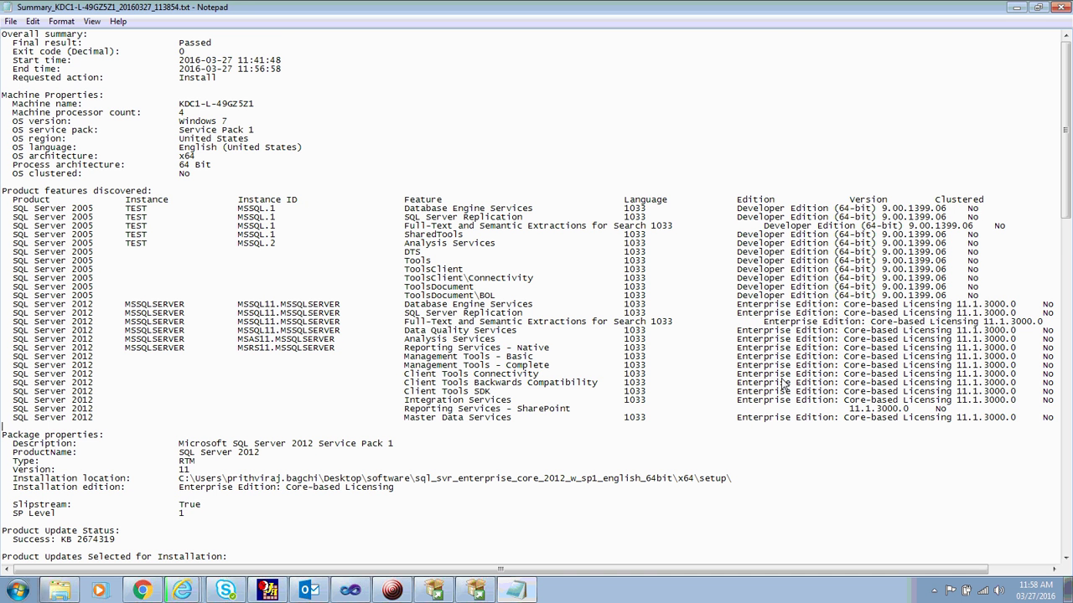
scroll(783, 384, "down", 12)
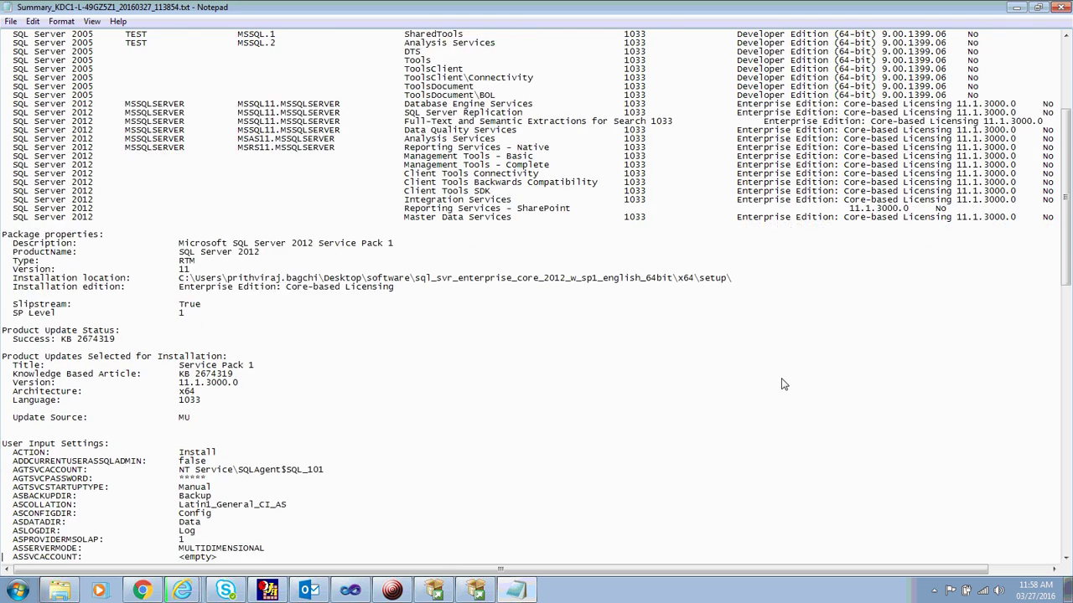
scroll(782, 383, "down", 5)
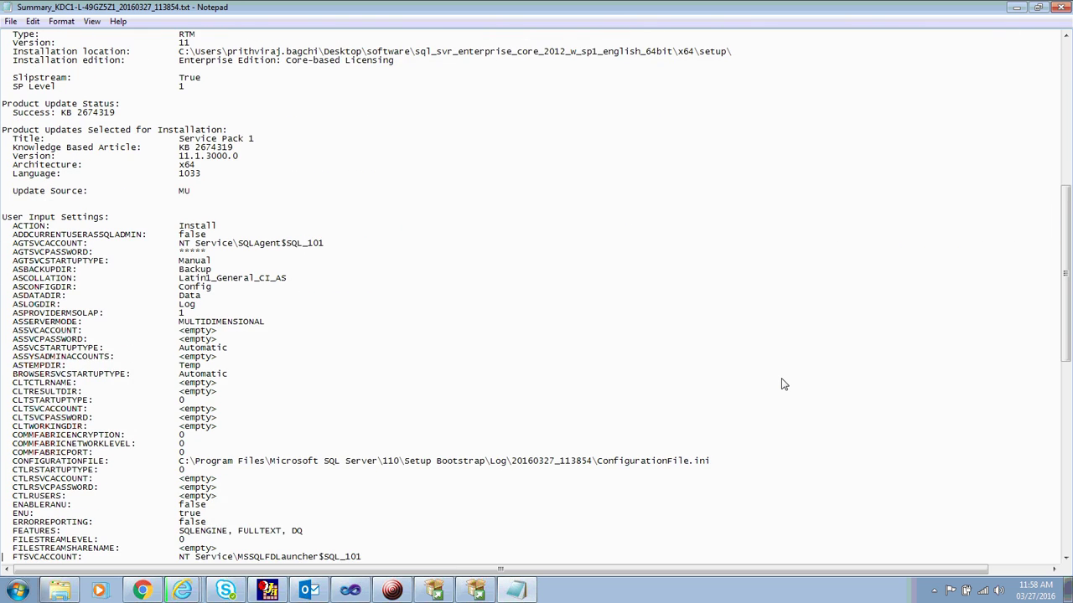
scroll(783, 384, "down", 5)
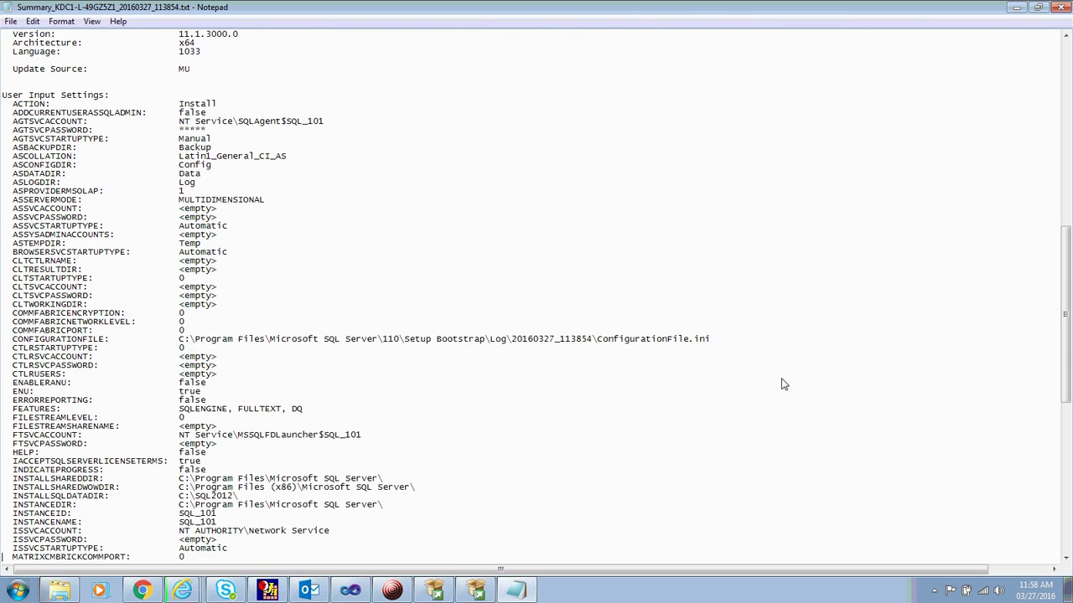
scroll(783, 384, "down", 17)
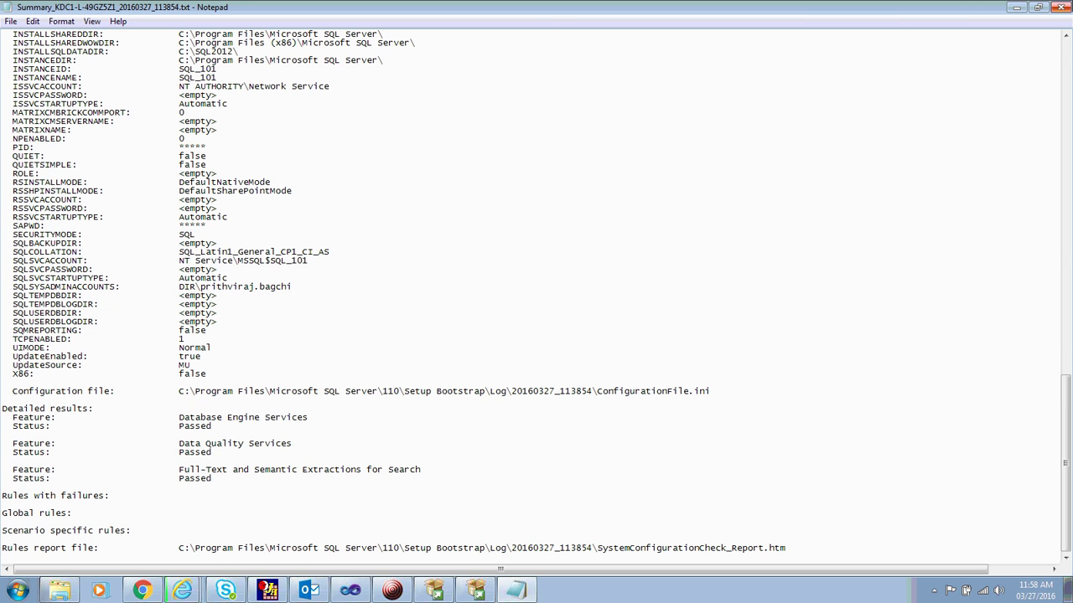
left_click(1064, 7)
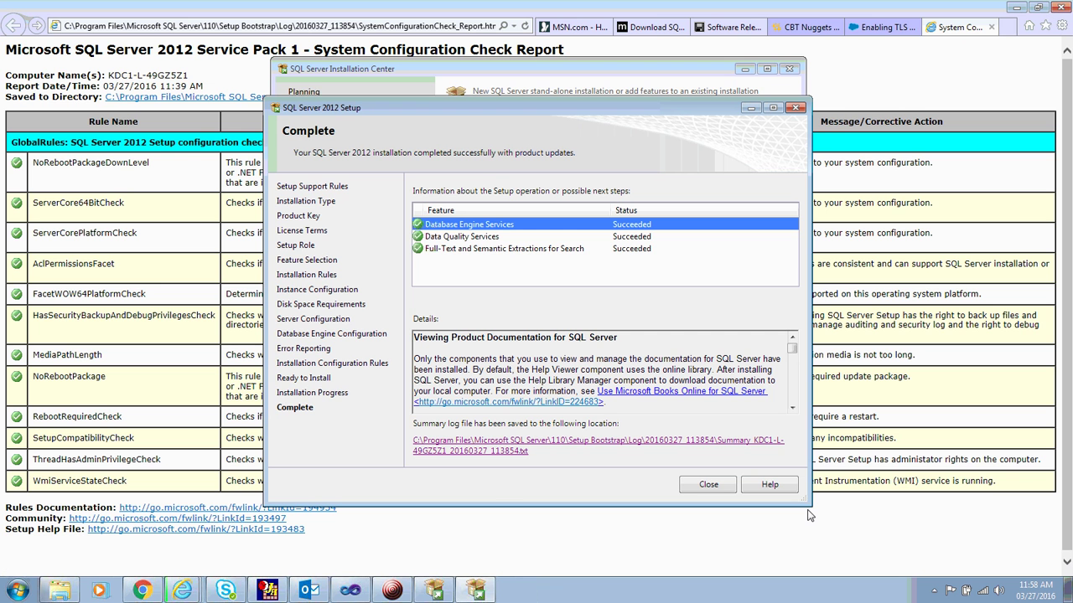
Dismiss the Complete page showing all features Succeeded, returning to the SQL Server Installation Center.
left_click(708, 485)
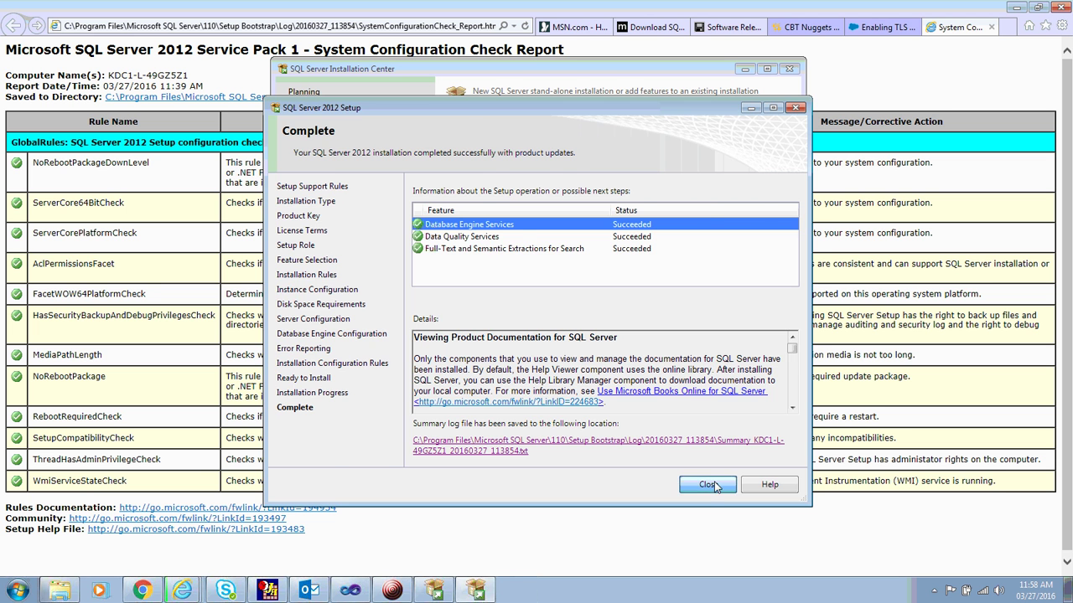